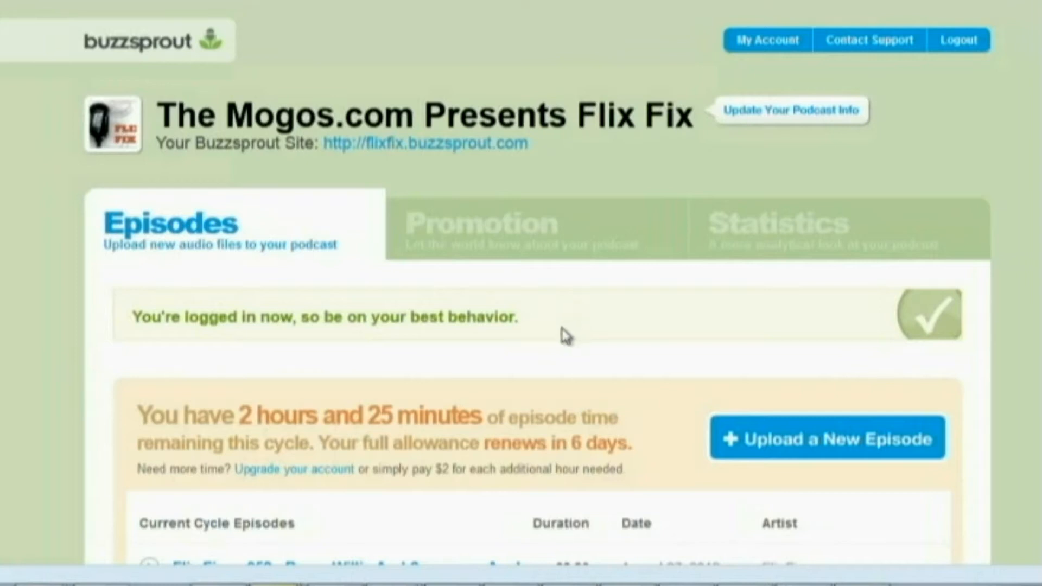
# Examine the current cycle's episodes with their durations and dates, and the episode time remaining this cycle
pyautogui.scroll(-5, 567, 334)
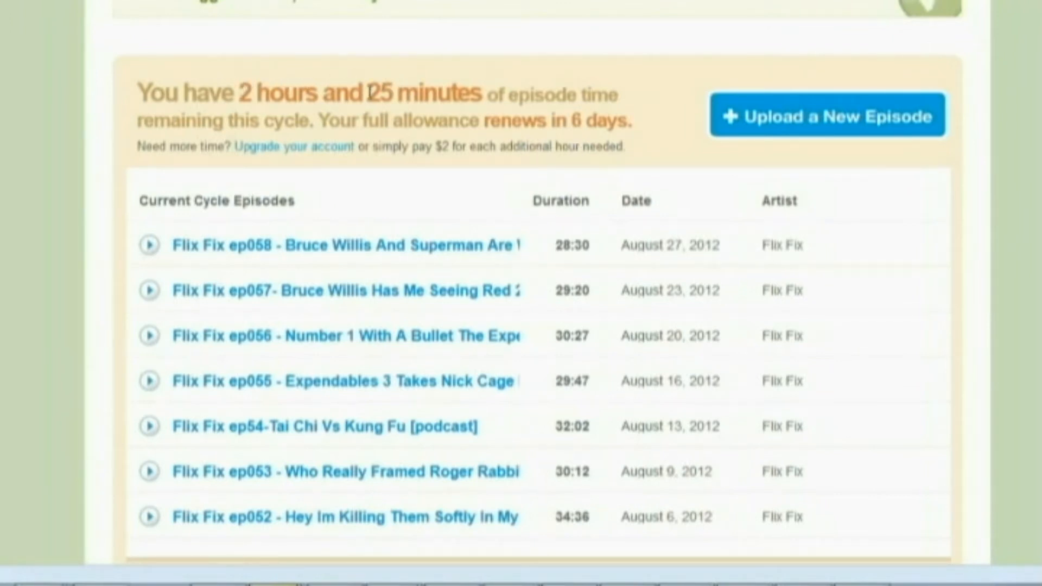
pyautogui.scroll(-2, 311, 101)
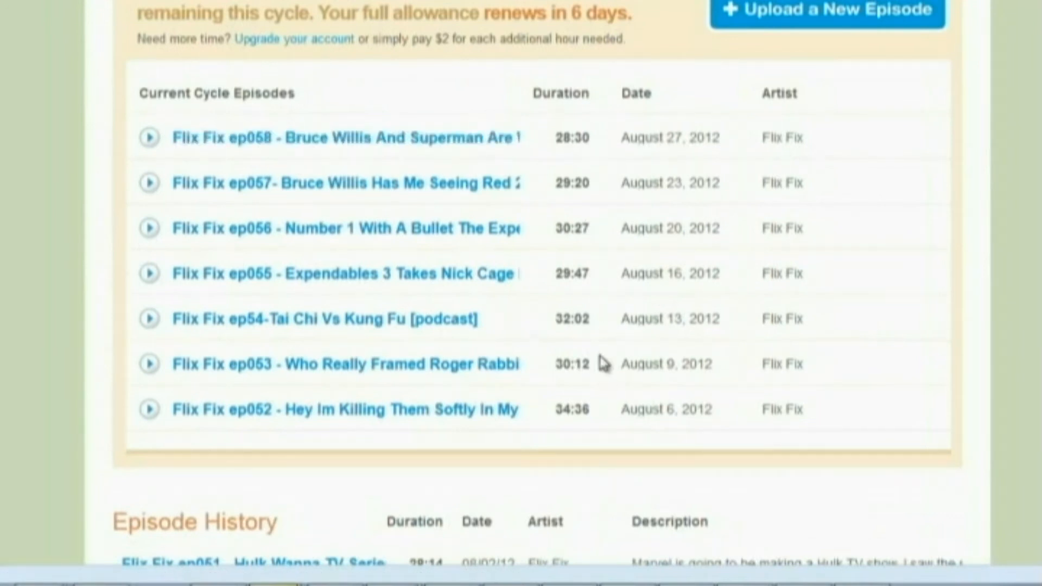
pyautogui.doubleClick(672, 409)
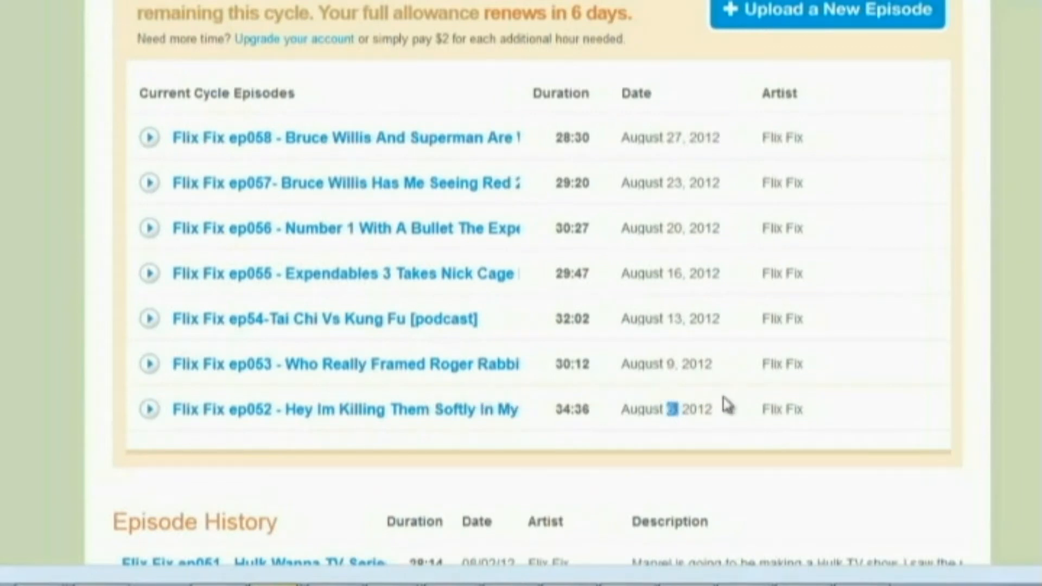
pyautogui.scroll(2, 726, 407)
pyautogui.moveTo(241, 95); pyautogui.dragTo(490, 94)
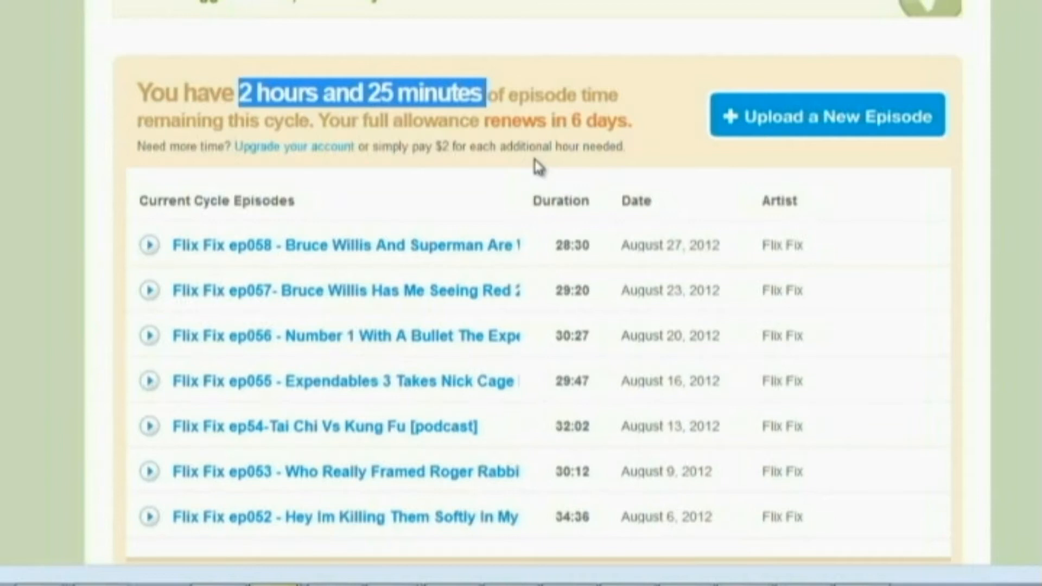
# Look through the Episode History list down to the earliest podcast episodes and back
pyautogui.scroll(-10, 538, 165)
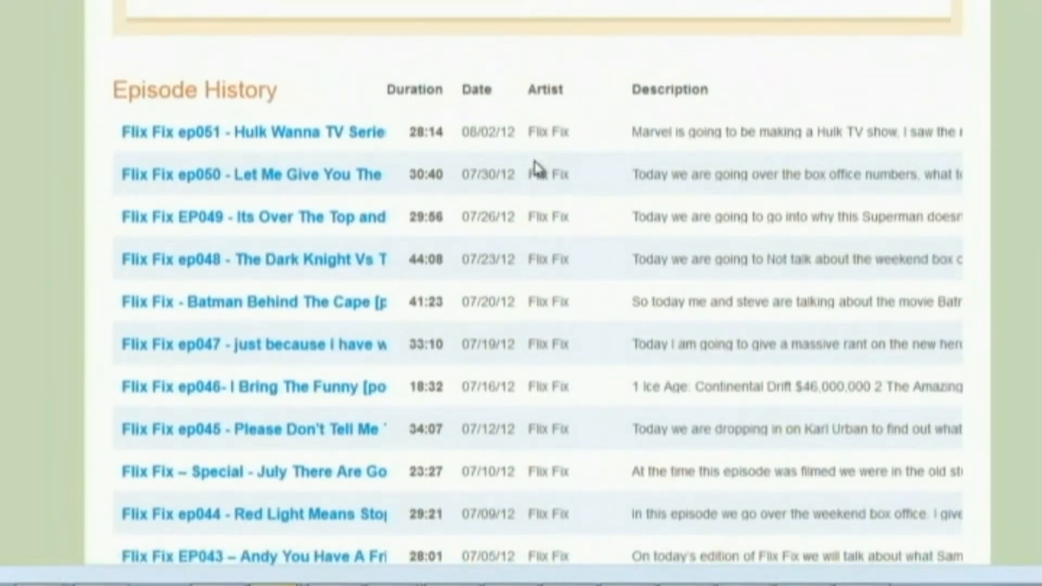
pyautogui.scroll(-4, 537, 168)
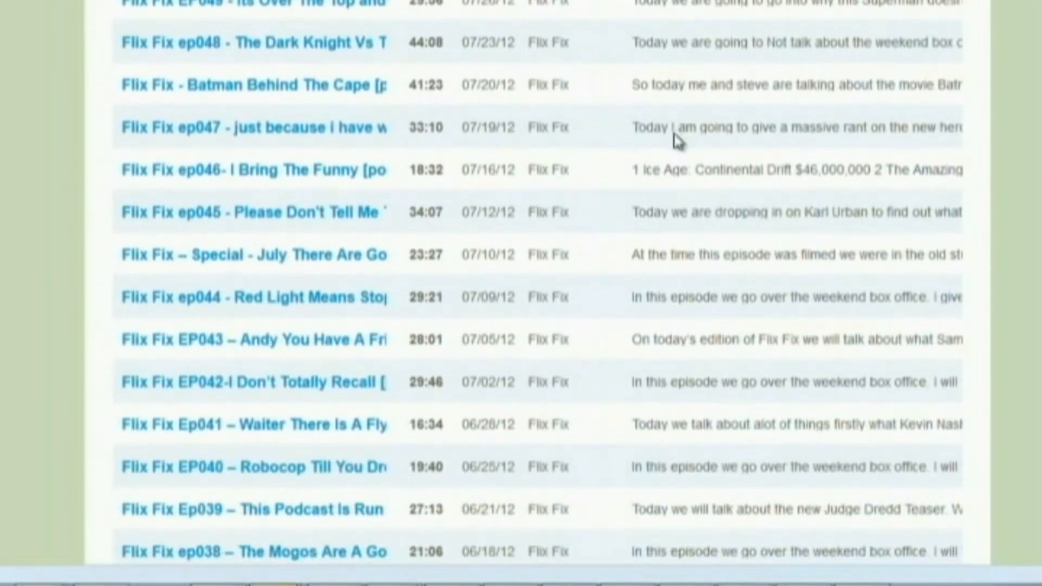
pyautogui.scroll(-13, 675, 142)
pyautogui.scroll(-12, 675, 148)
pyautogui.scroll(-5, 676, 160)
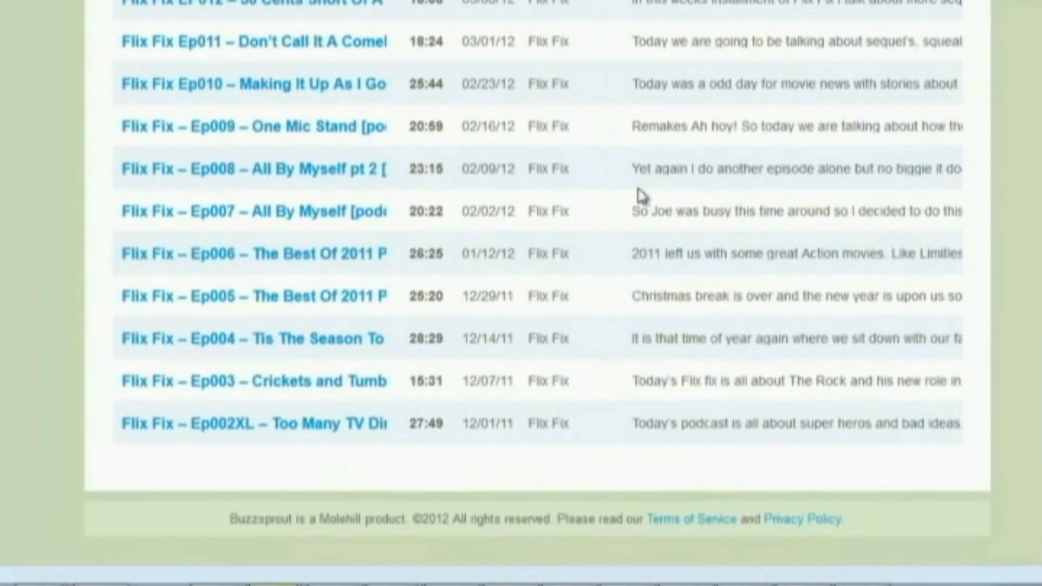
pyautogui.scroll(9, 483, 242)
pyautogui.scroll(17, 486, 246)
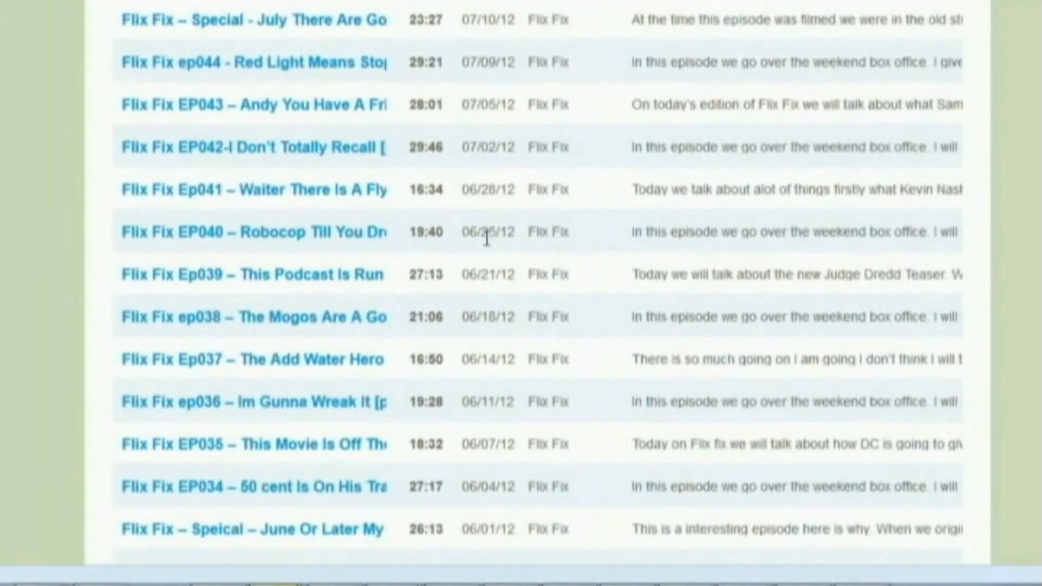
pyautogui.scroll(15, 486, 239)
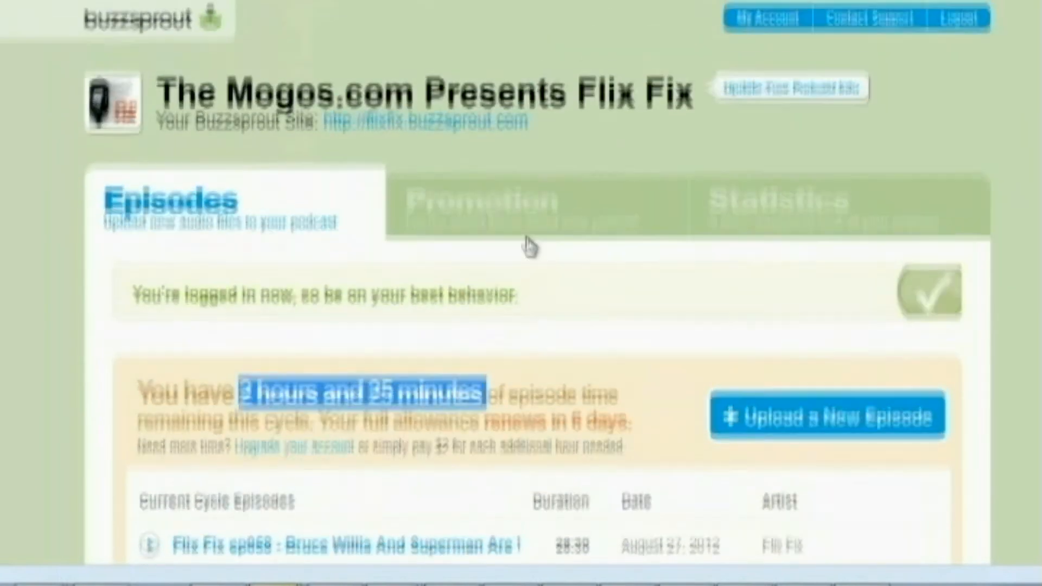
pyautogui.scroll(1, 530, 246)
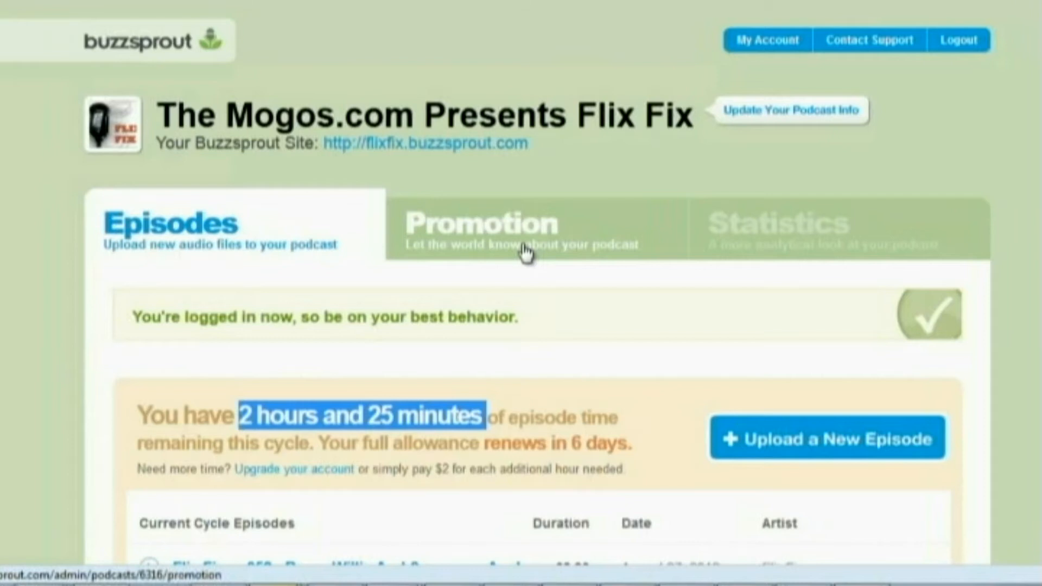
pyautogui.scroll(-12, 565, 319)
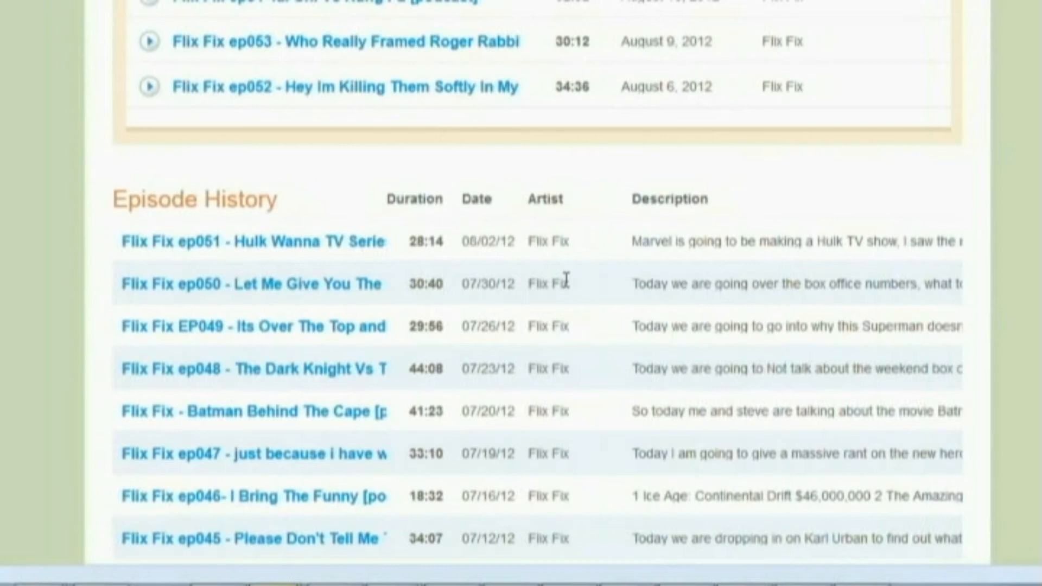
pyautogui.scroll(-5, 473, 331)
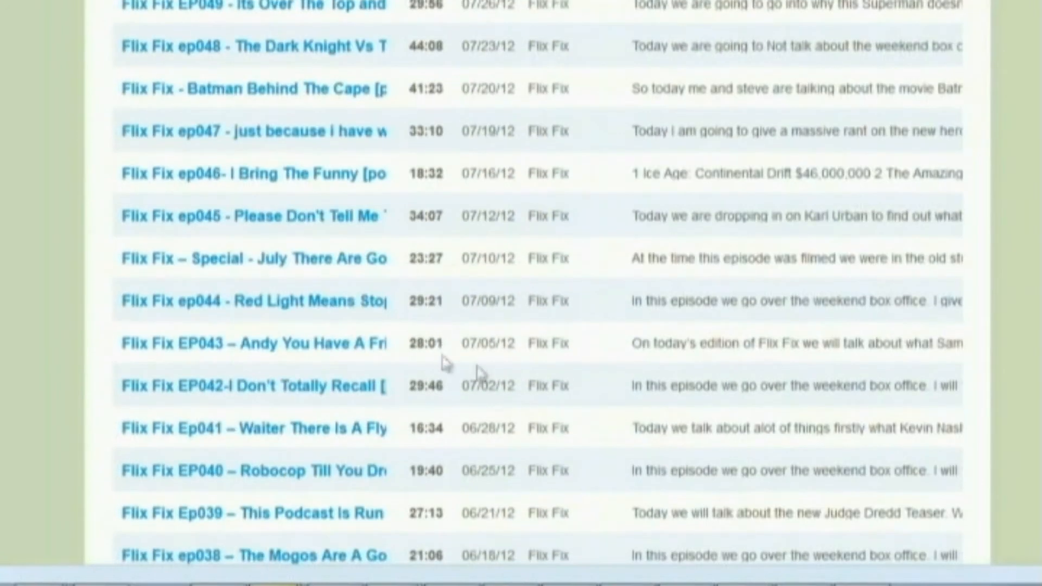
pyautogui.scroll(-10, 526, 379)
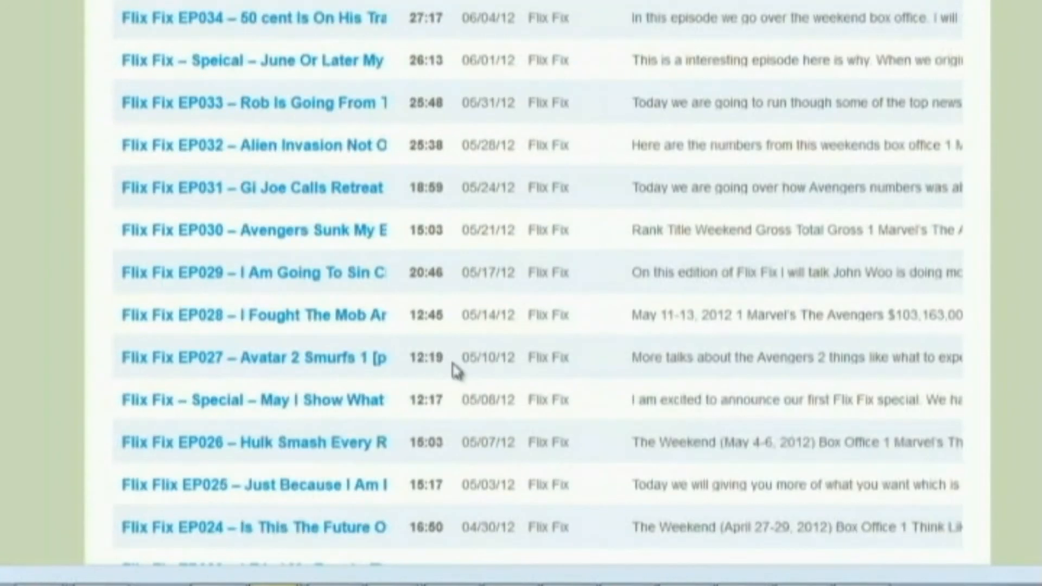
pyautogui.scroll(-12, 453, 373)
pyautogui.scroll(20, 458, 369)
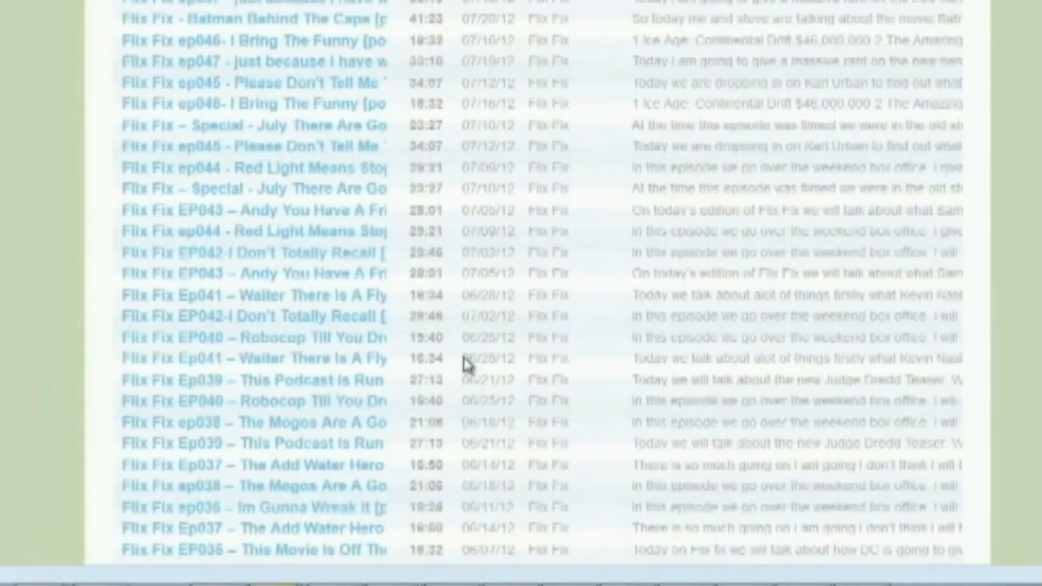
pyautogui.scroll(20, 467, 365)
# Start a new episode and upload ExportedAudio_1.mp3 from the new episode's folder
pyautogui.scroll(-2, 461, 364)
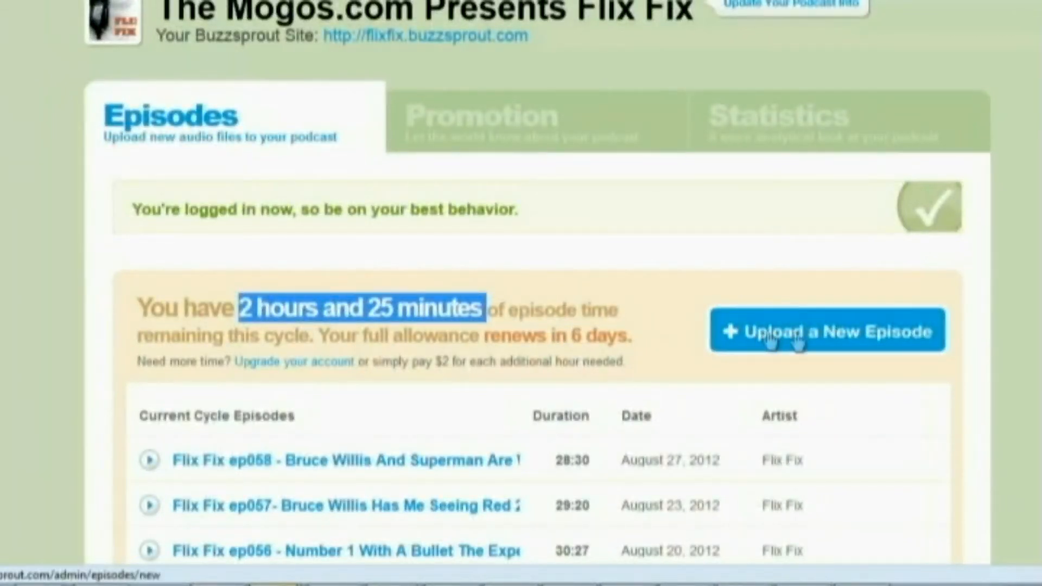
pyautogui.click(803, 354)
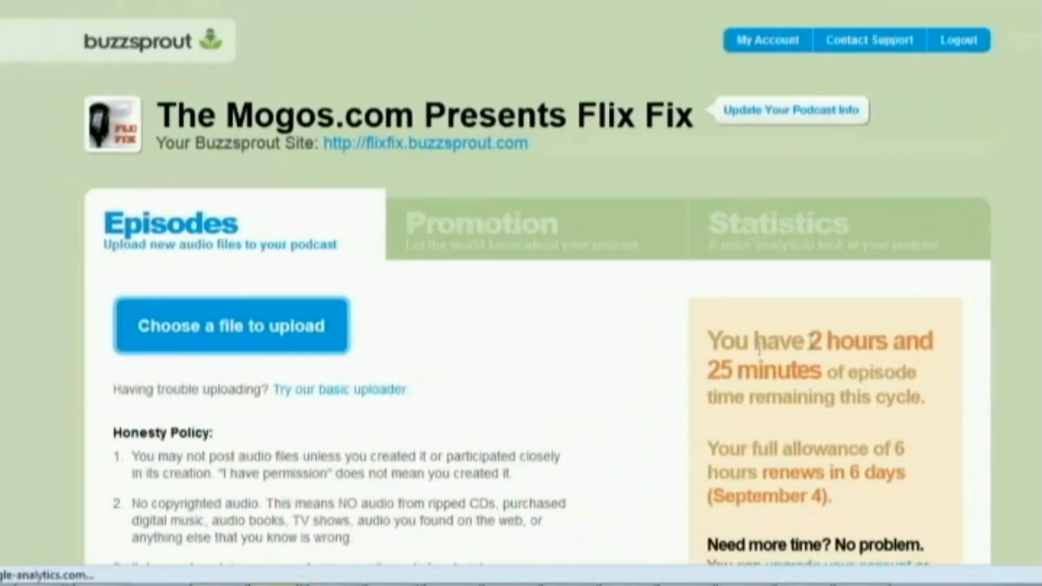
pyautogui.click(291, 338)
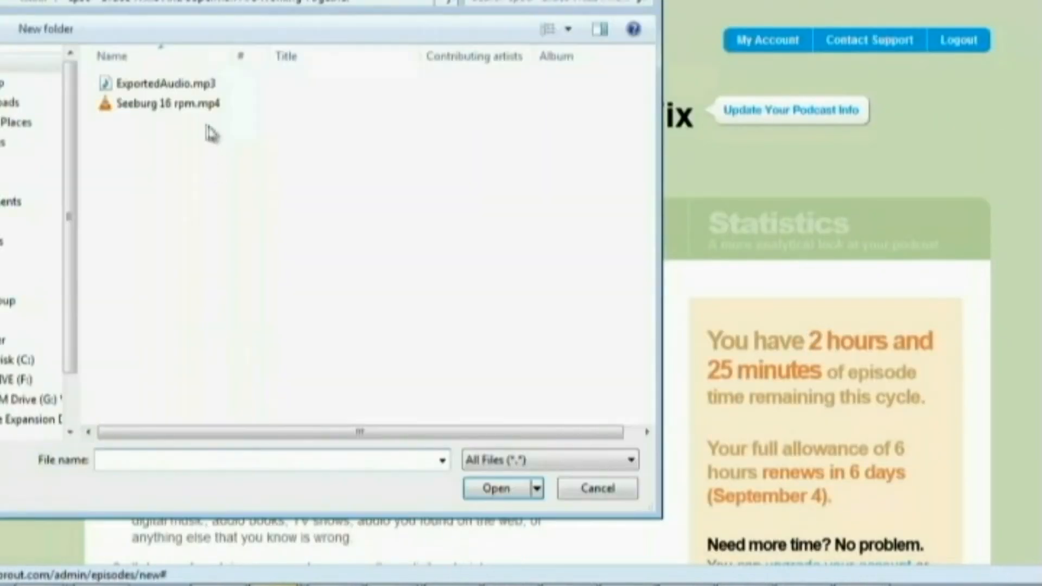
pyautogui.click(41, 4)
pyautogui.doubleClick(602, 204)
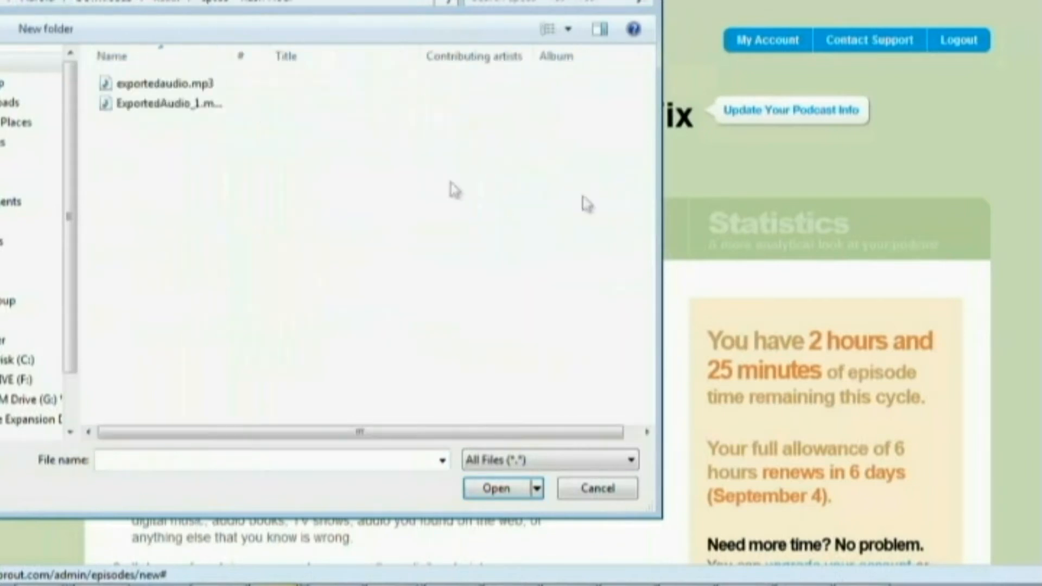
pyautogui.click(191, 103)
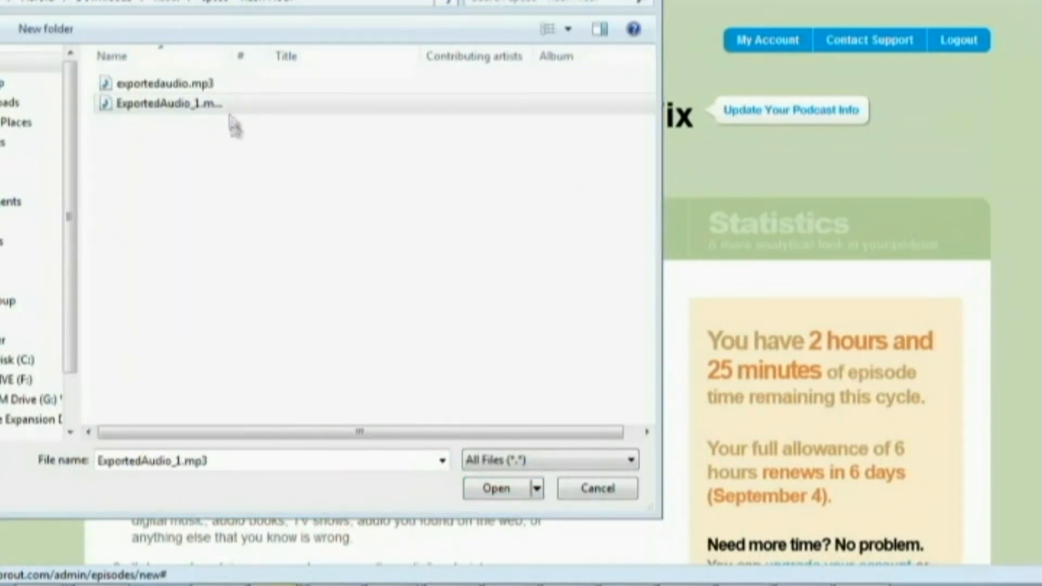
pyautogui.doubleClick(176, 111)
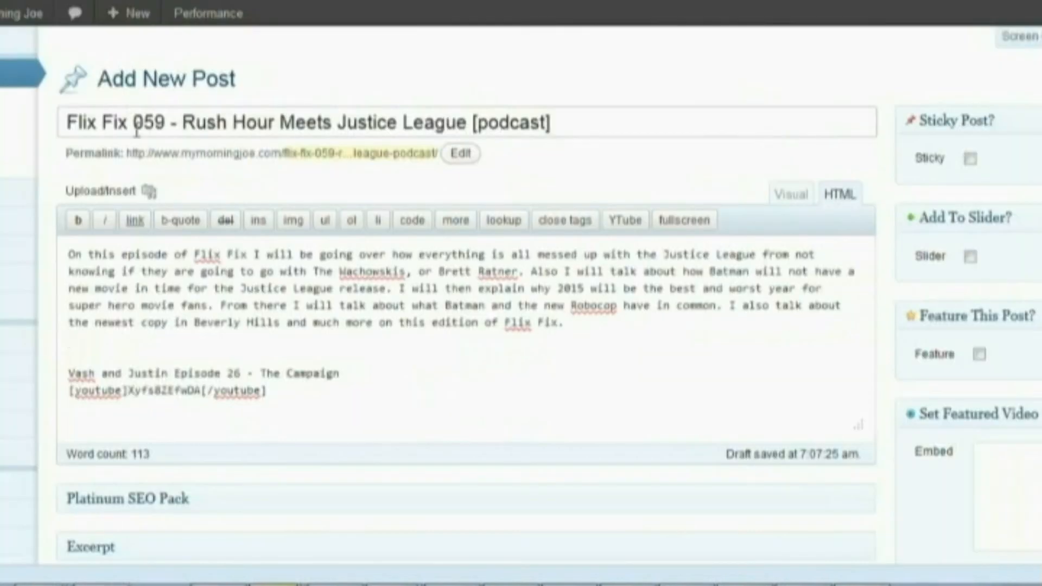
# Copy the title "Flix Fix 059 - Rush Hour Meets Justice League [podcast]" and the summary paragraph from the WordPress draft into the Buzzsprout episode's details
pyautogui.moveTo(598, 121); pyautogui.dragTo(178, 123)
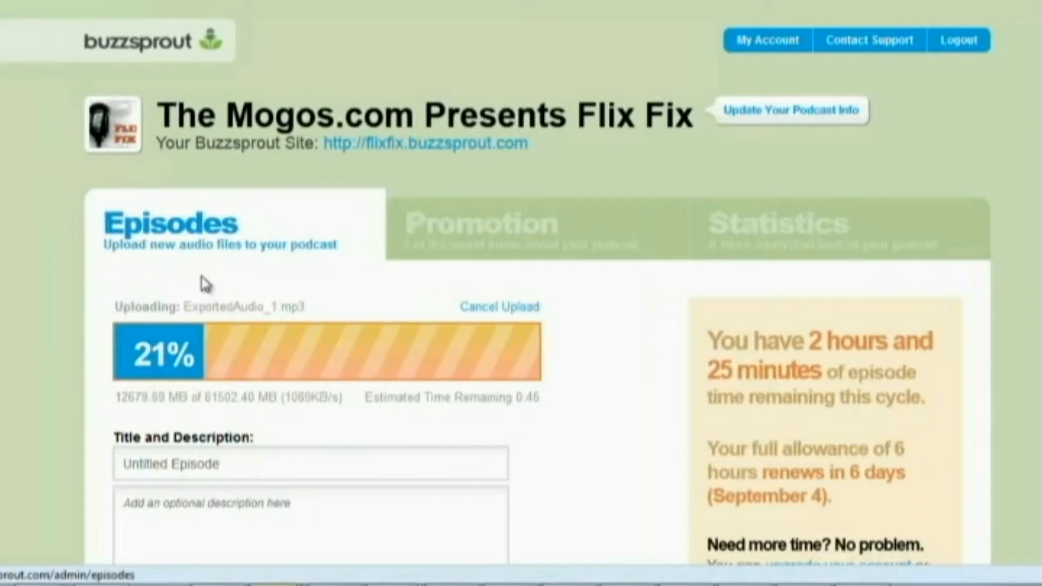
pyautogui.click(221, 454)
pyautogui.write('Flix Fix 059 - Rush Hour Meets Justice League [podcast]')
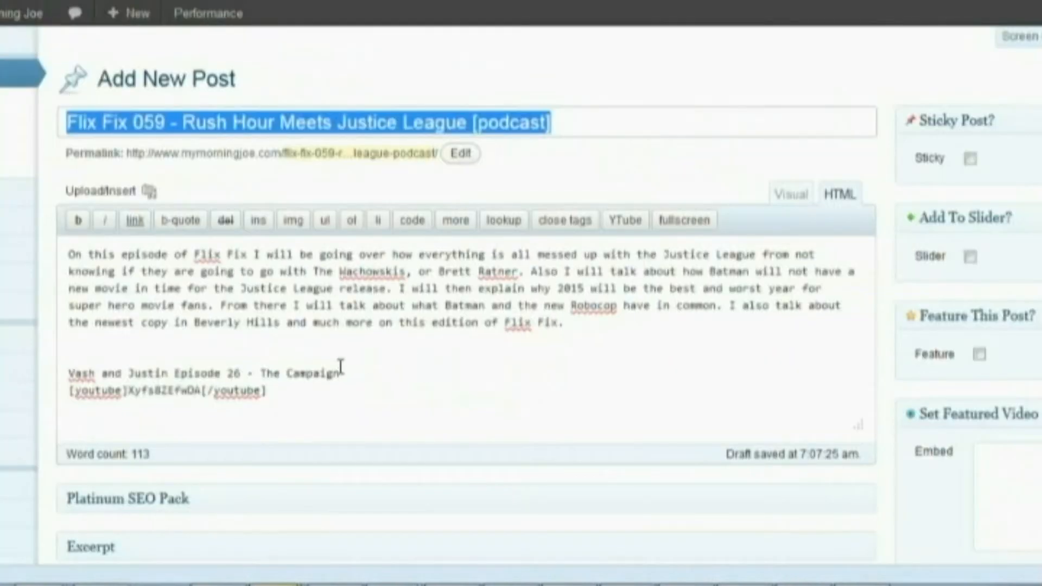
pyautogui.moveTo(601, 324); pyautogui.dragTo(34, 239)
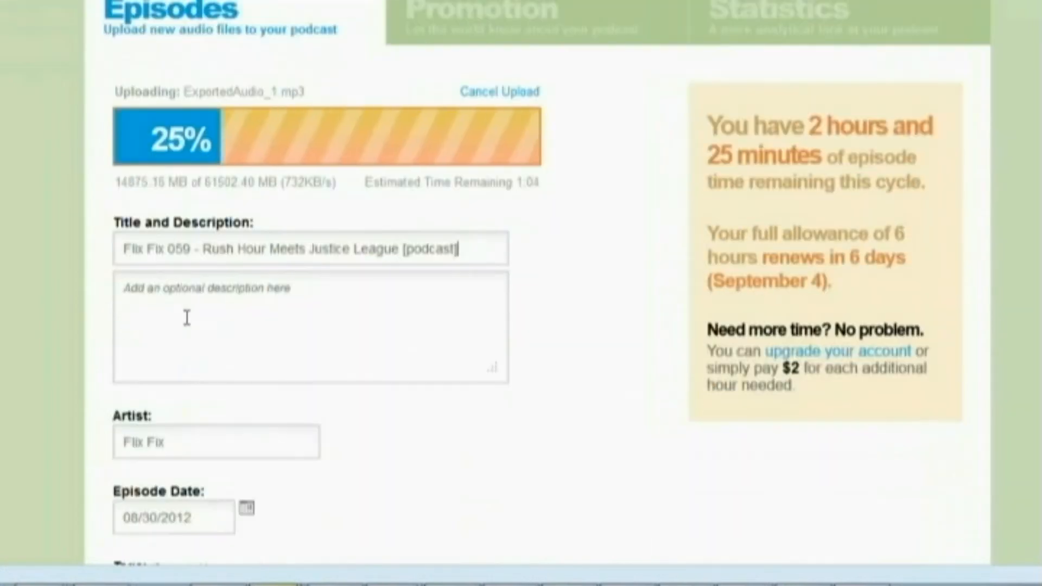
pyautogui.click(187, 318)
pyautogui.hotkey('ctrl', 'v')
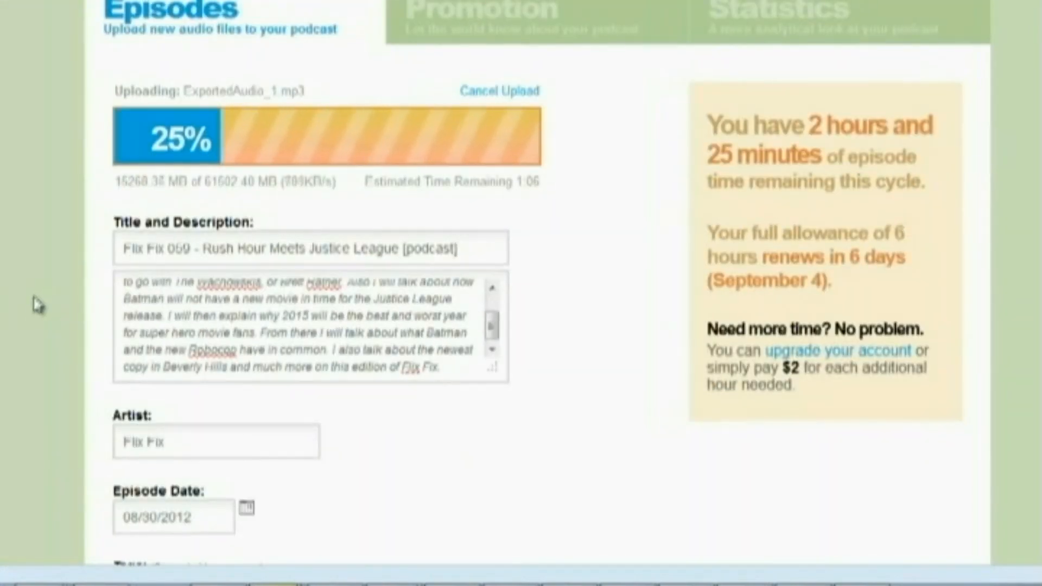
# Set the episode date to September 14, 2012 using the calendar
pyautogui.scroll(-4, 120, 304)
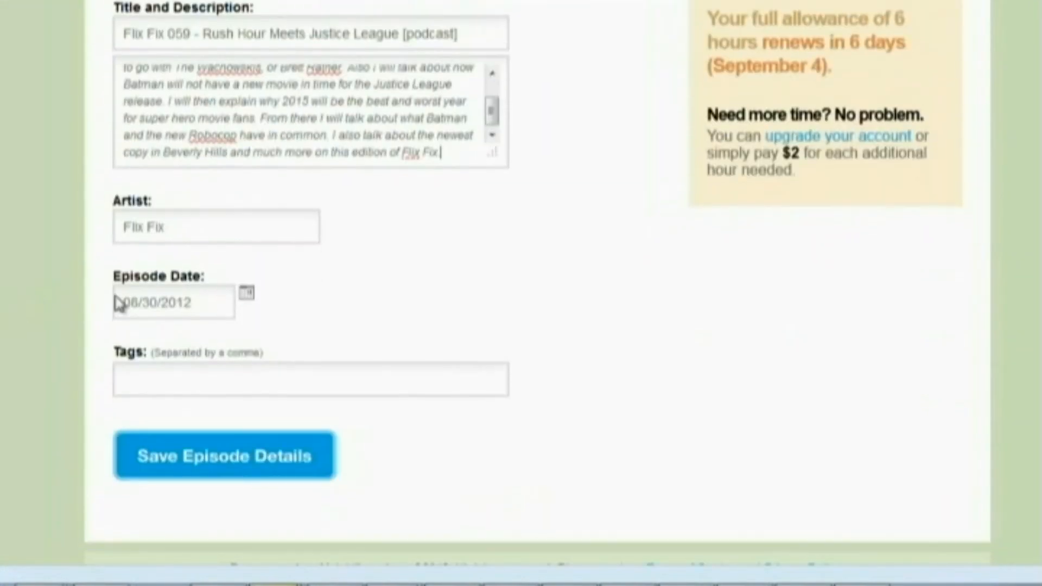
pyautogui.click(250, 297)
pyautogui.click(440, 51)
pyautogui.click(406, 168)
# Set the episode date to August 30, 2012 using the calendar
pyautogui.click(247, 295)
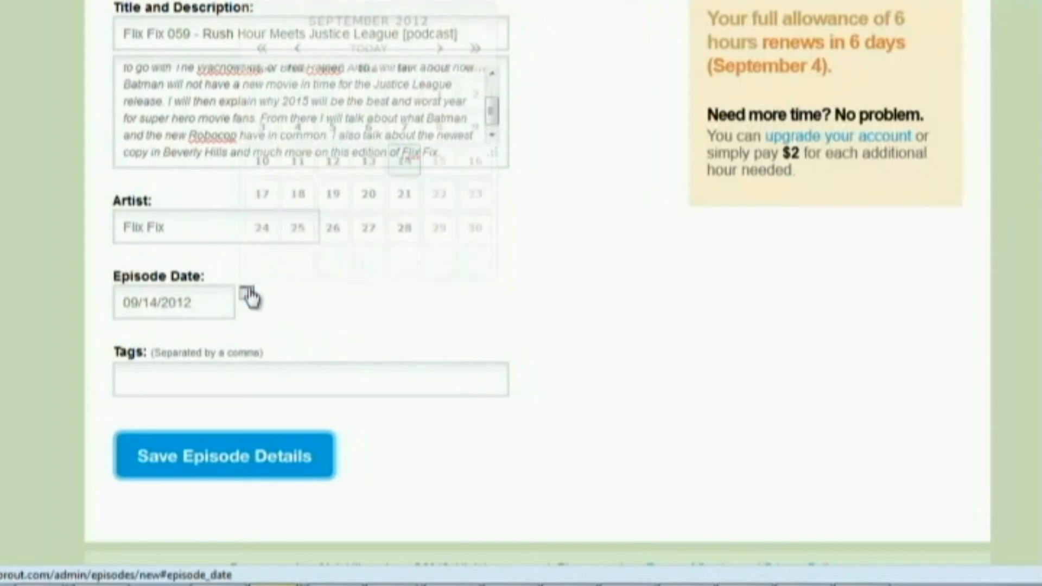
pyautogui.click(297, 48)
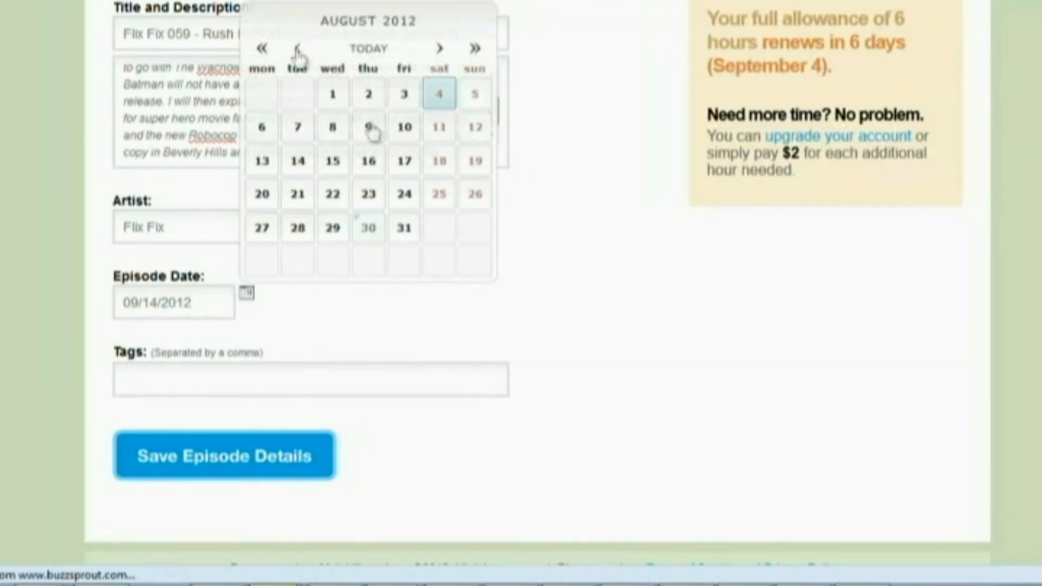
pyautogui.click(368, 231)
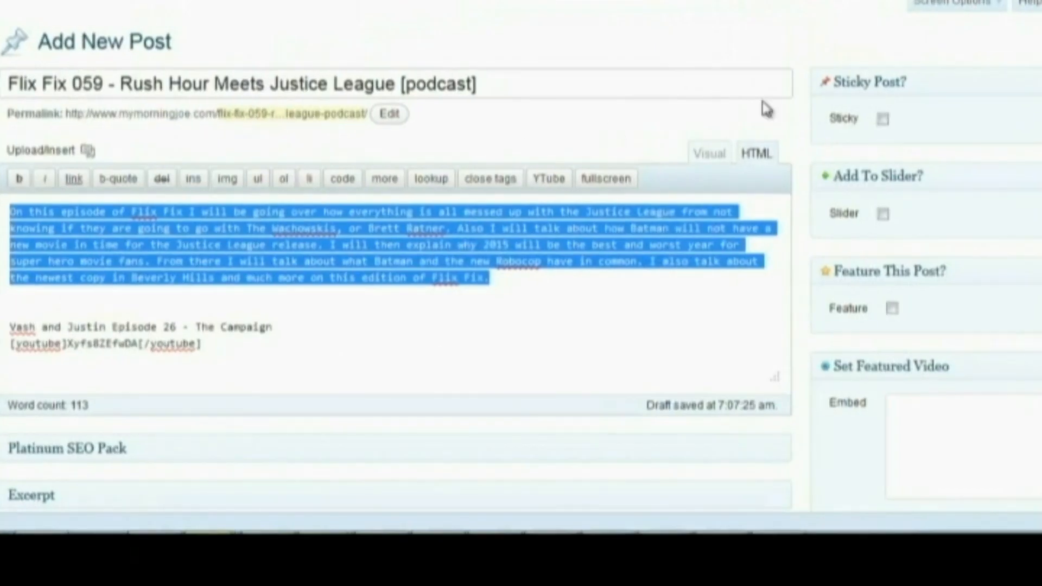
# Switch to the WordPress draft and set its publish time to August 30, 2012 at 10:00
pyautogui.scroll(-6, 765, 109)
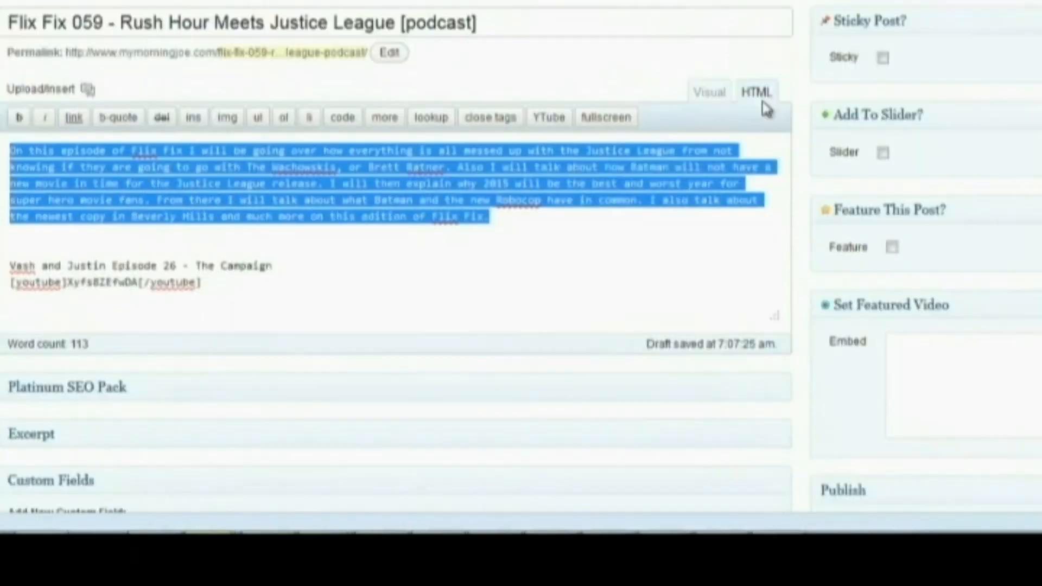
pyautogui.click(955, 263)
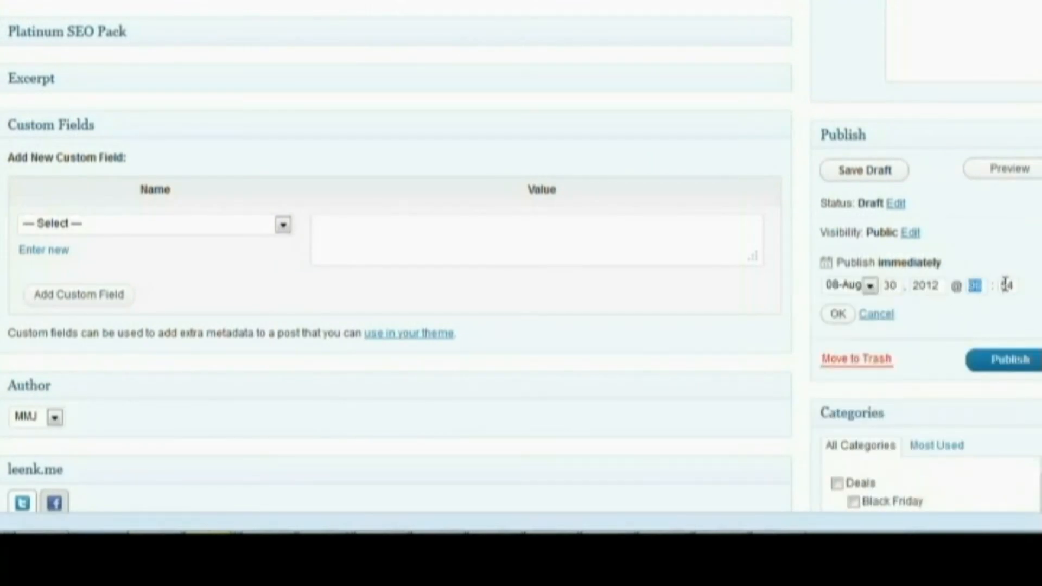
pyautogui.moveTo(1016, 288); pyautogui.dragTo(934, 269)
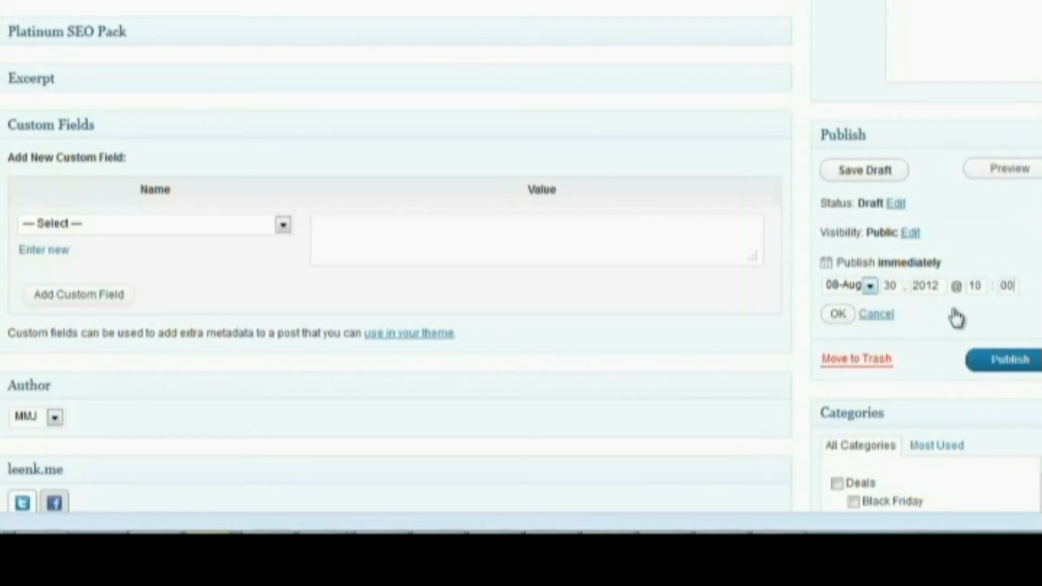
# Assign the post to the Podcast and Top News categories and submit it for scheduled publishing
pyautogui.scroll(-4, 955, 318)
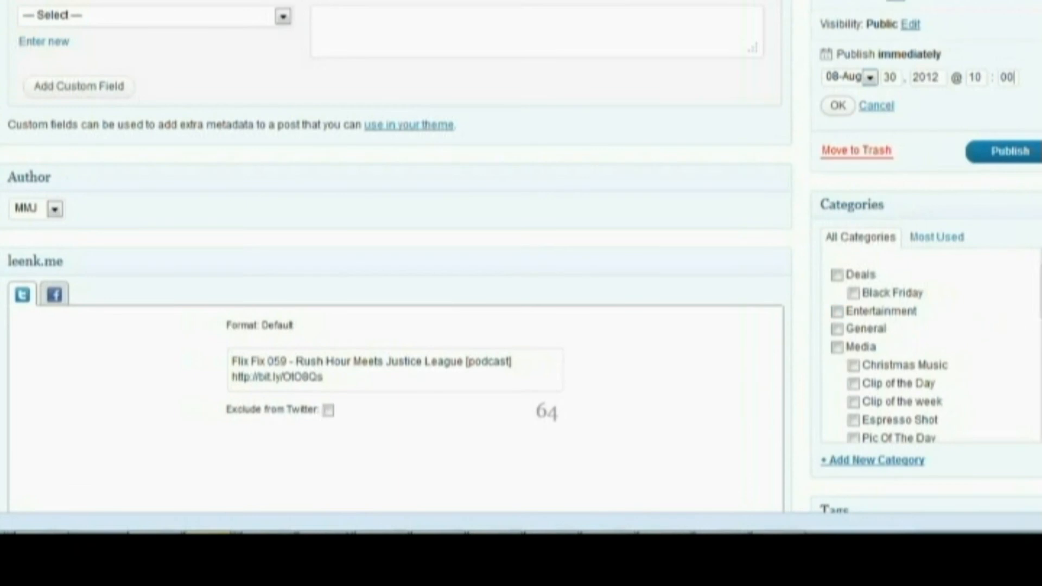
pyautogui.scroll(-3, 923, 348)
pyautogui.click(897, 304)
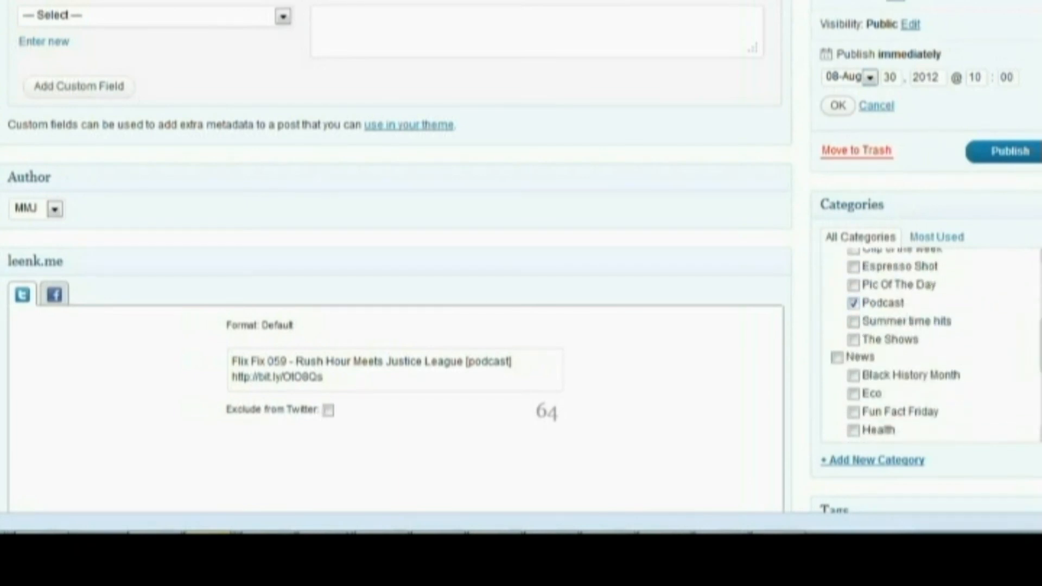
pyautogui.scroll(-3, 890, 429)
pyautogui.click(886, 425)
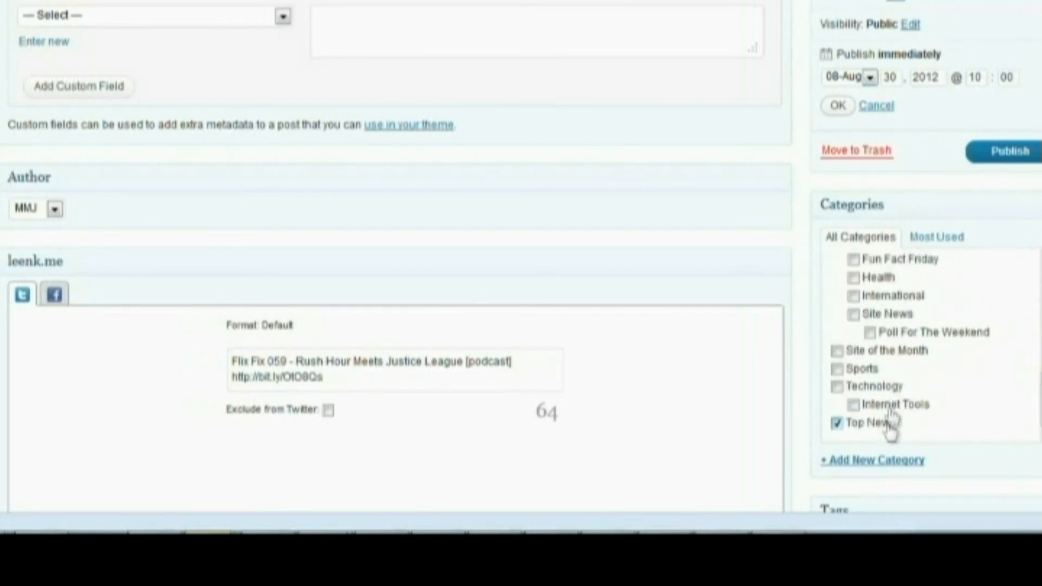
pyautogui.click(1011, 154)
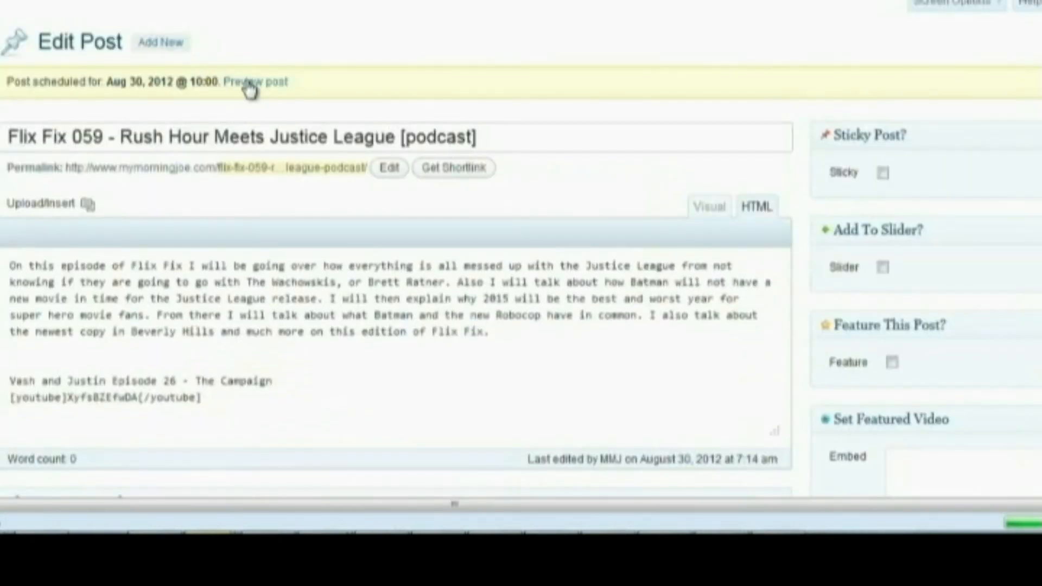
# Open the preview of the scheduled Flix Fix 059 post in a new tab and look over its content and tags
pyautogui.rightClick(250, 83)
pyautogui.click(263, 96)
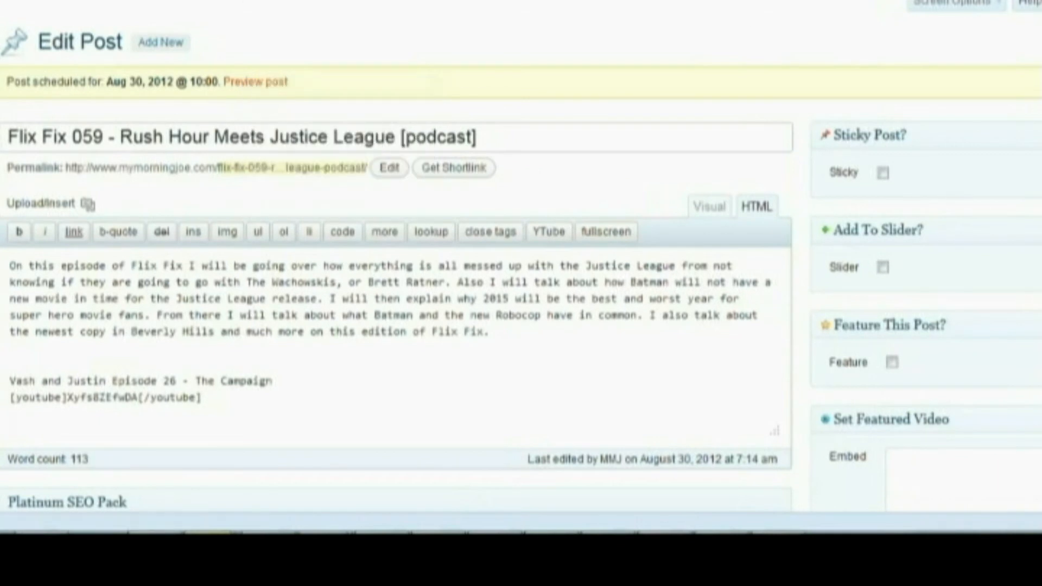
pyautogui.click(685, 1)
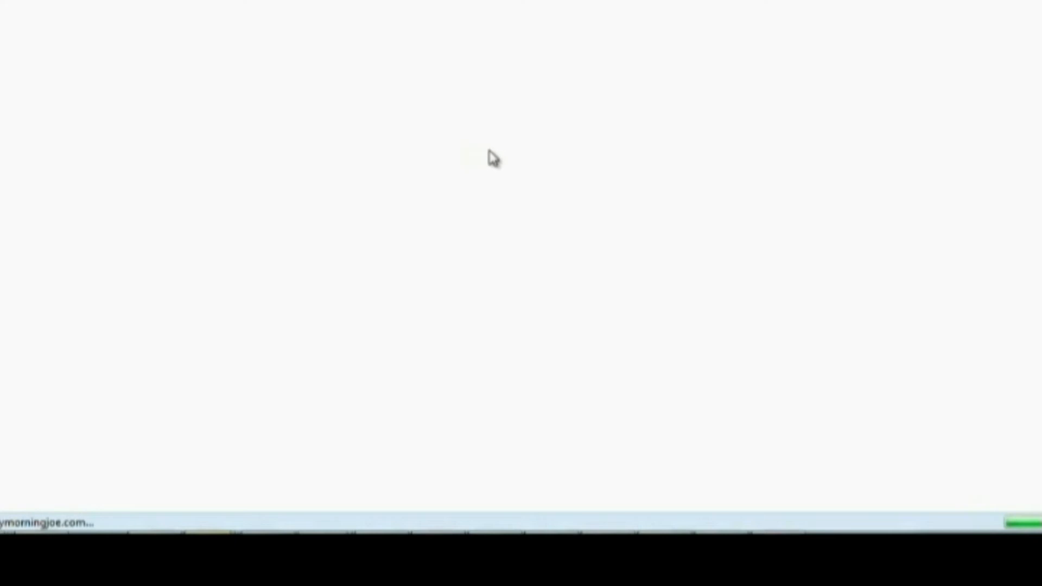
pyautogui.scroll(-4, 430, 193)
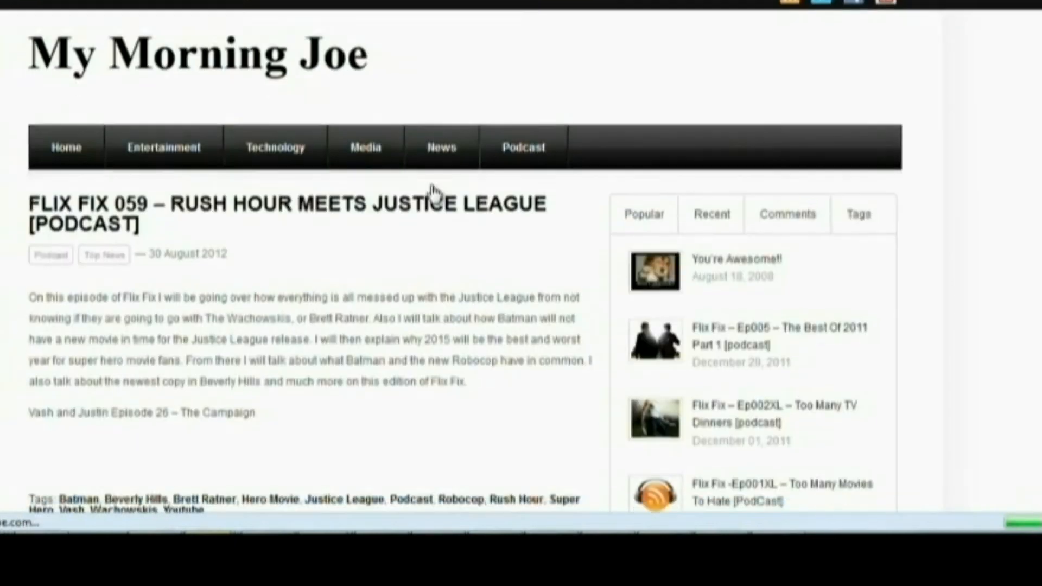
pyautogui.scroll(-4, 348, 196)
pyautogui.scroll(2, 275, 200)
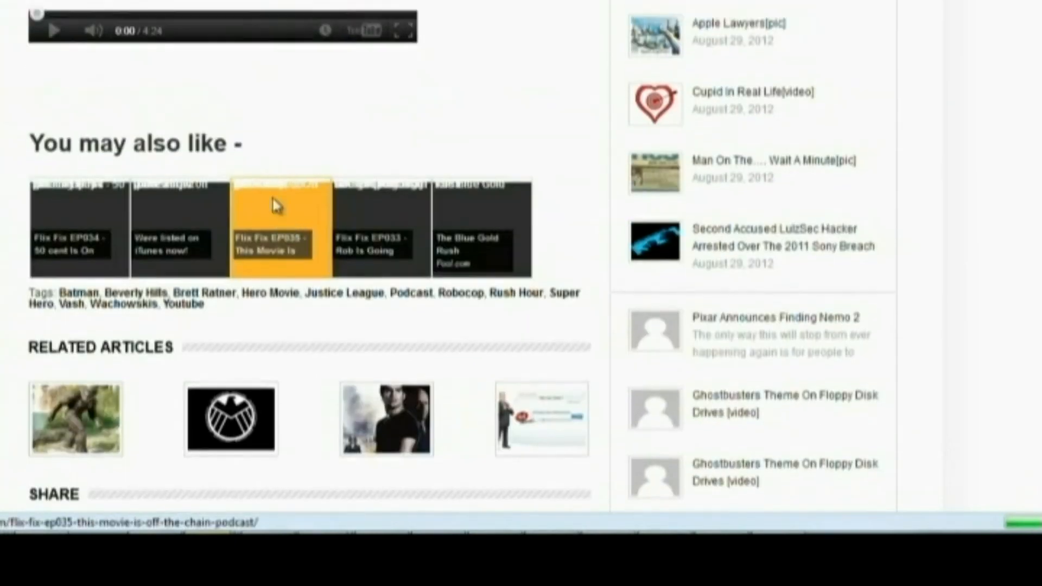
pyautogui.scroll(-4, 223, 220)
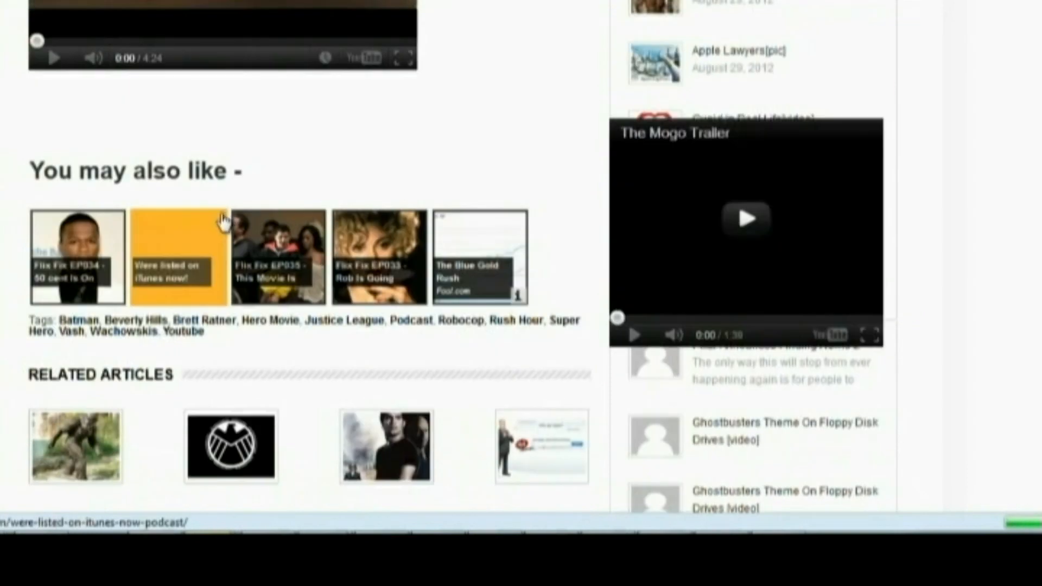
# Copy the tag list from the post preview into the Buzzsprout episode's tags and save the episode details
pyautogui.moveTo(213, 184); pyautogui.dragTo(59, 167)
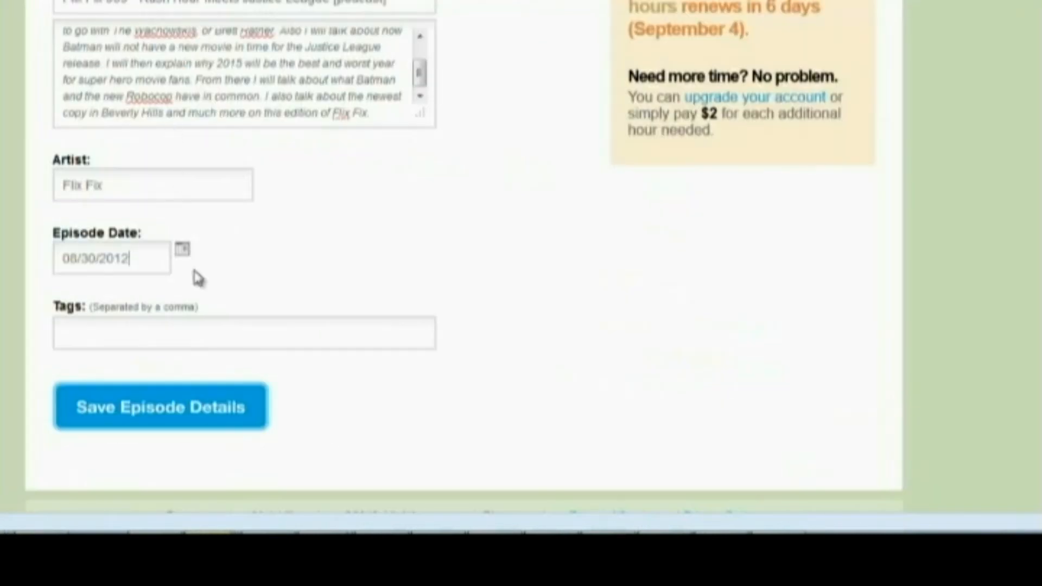
pyautogui.click(200, 321)
pyautogui.hotkey('ctrl', 'v')
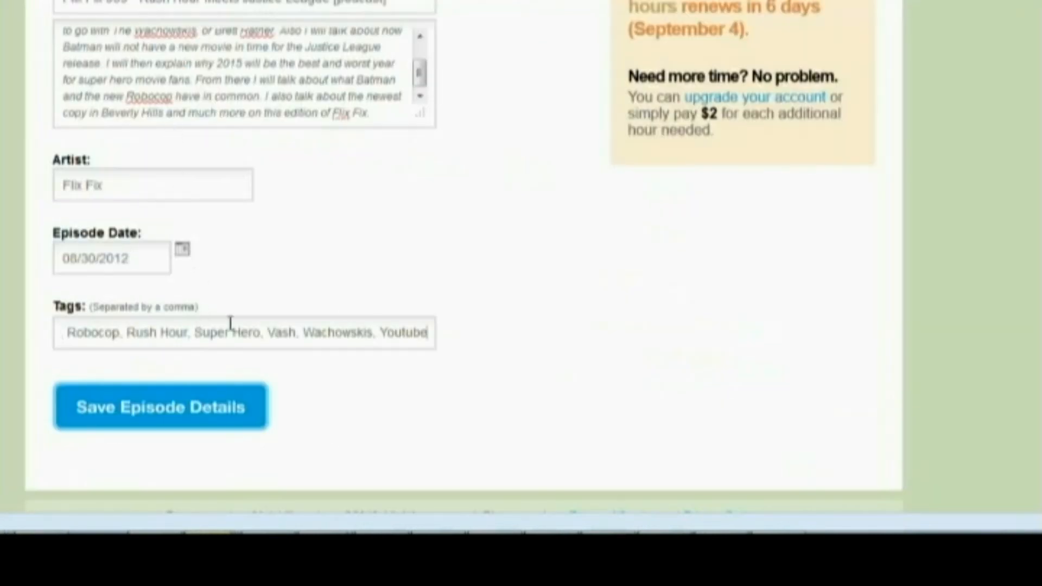
pyautogui.scroll(1, 473, 269)
pyautogui.scroll(3, 472, 268)
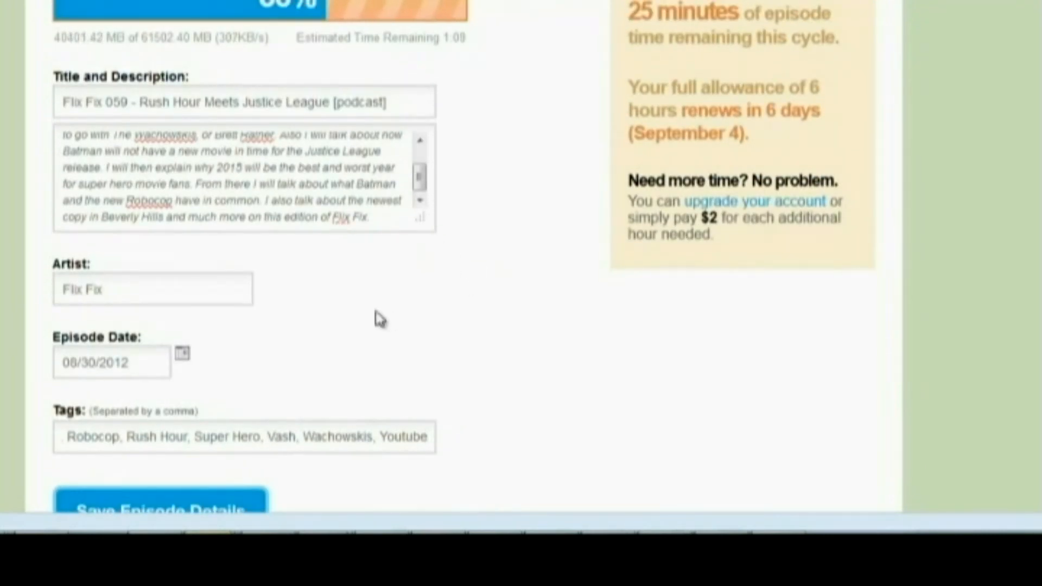
pyautogui.scroll(-3, 438, 310)
pyautogui.click(194, 413)
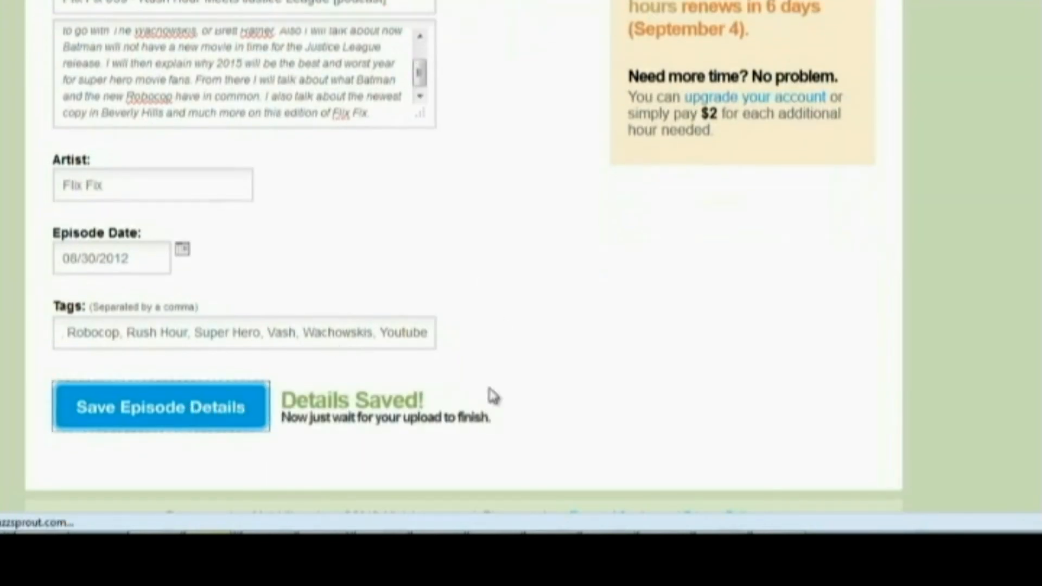
# Open the podcast's public site at flixfix.buzzsprout.com and look through its description, RSS feed link and episode list
pyautogui.scroll(4, 438, 375)
pyautogui.scroll(7, 441, 382)
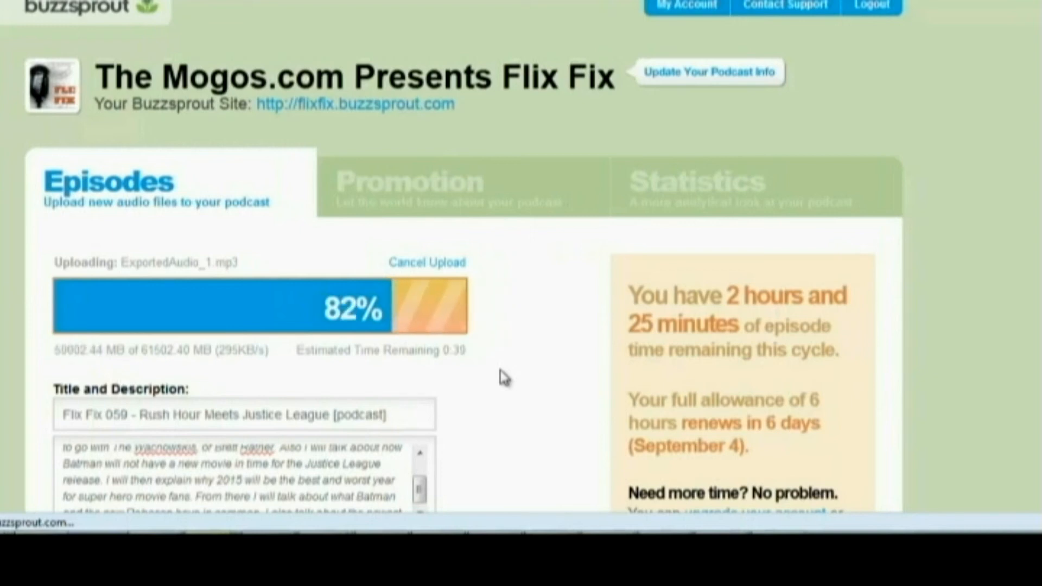
pyautogui.moveTo(460, 105); pyautogui.dragTo(254, 106)
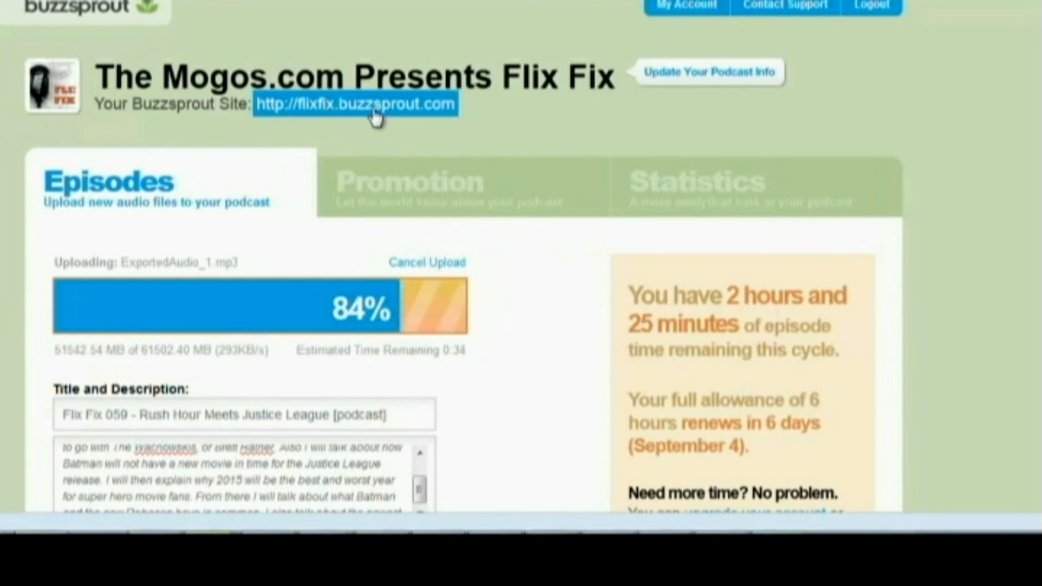
pyautogui.click(426, 135)
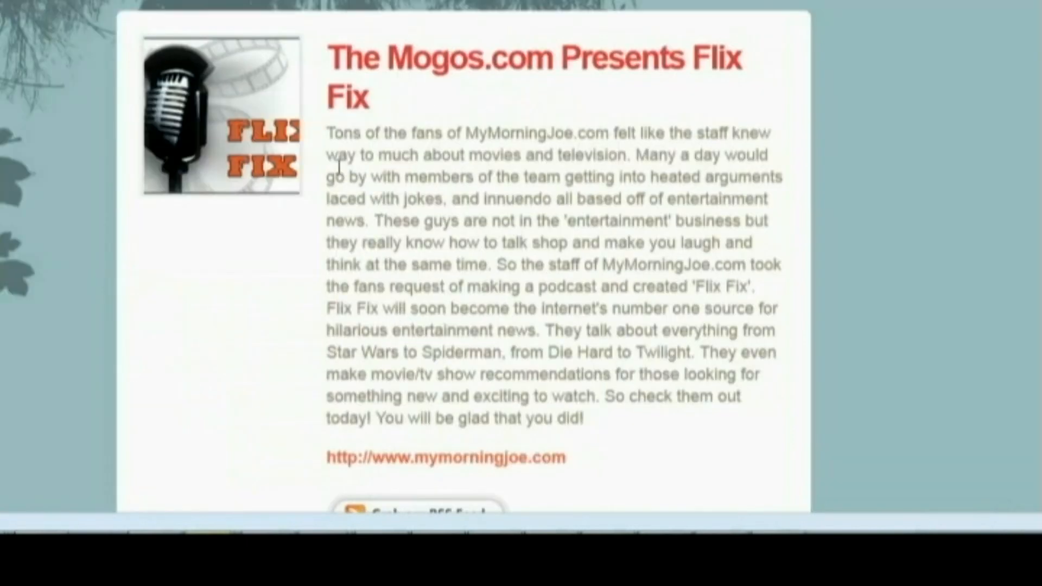
pyautogui.scroll(-8, 530, 162)
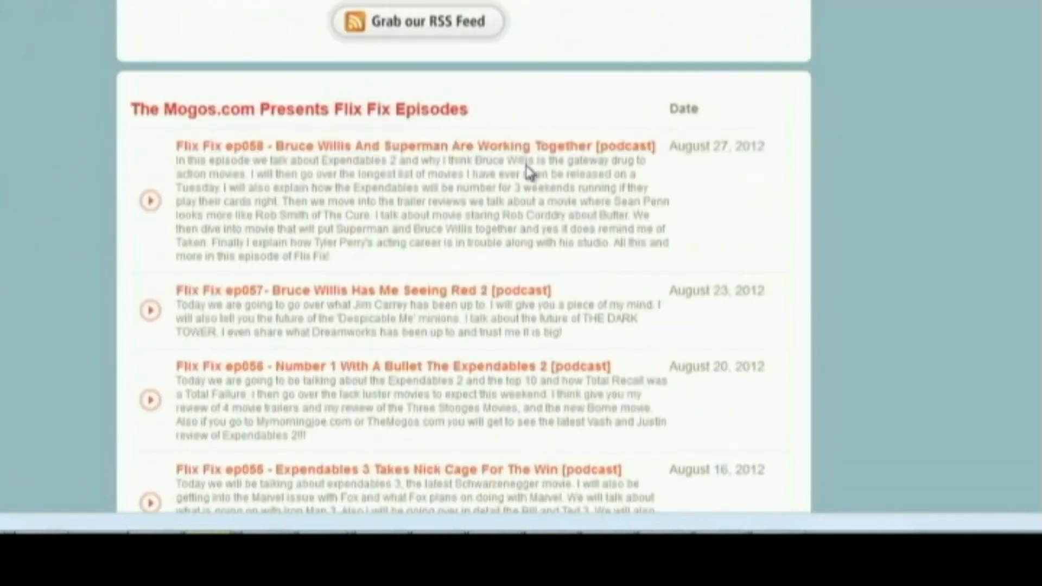
pyautogui.scroll(-1, 530, 173)
pyautogui.scroll(9, 526, 163)
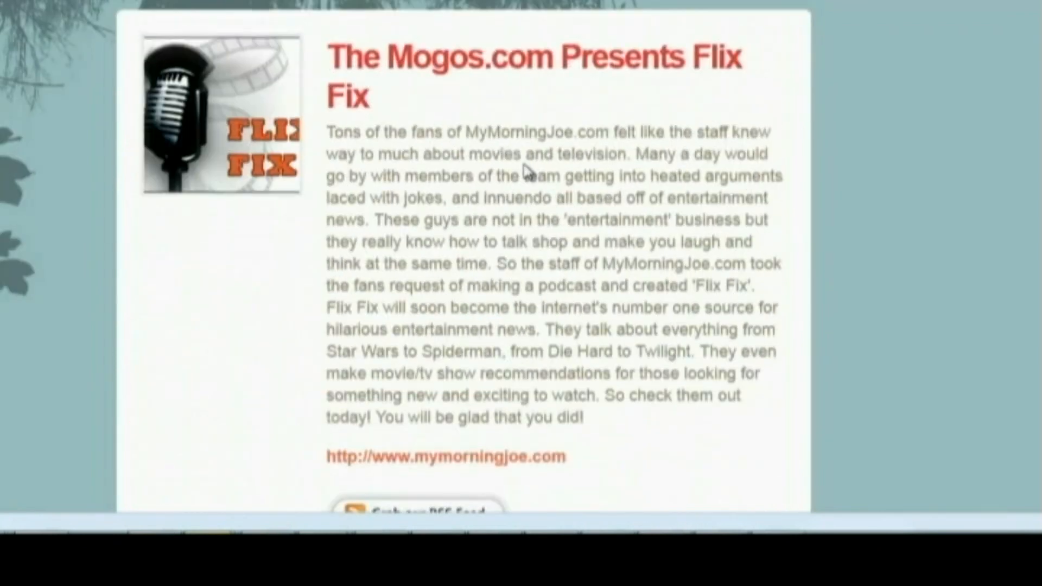
pyautogui.scroll(-4, 526, 163)
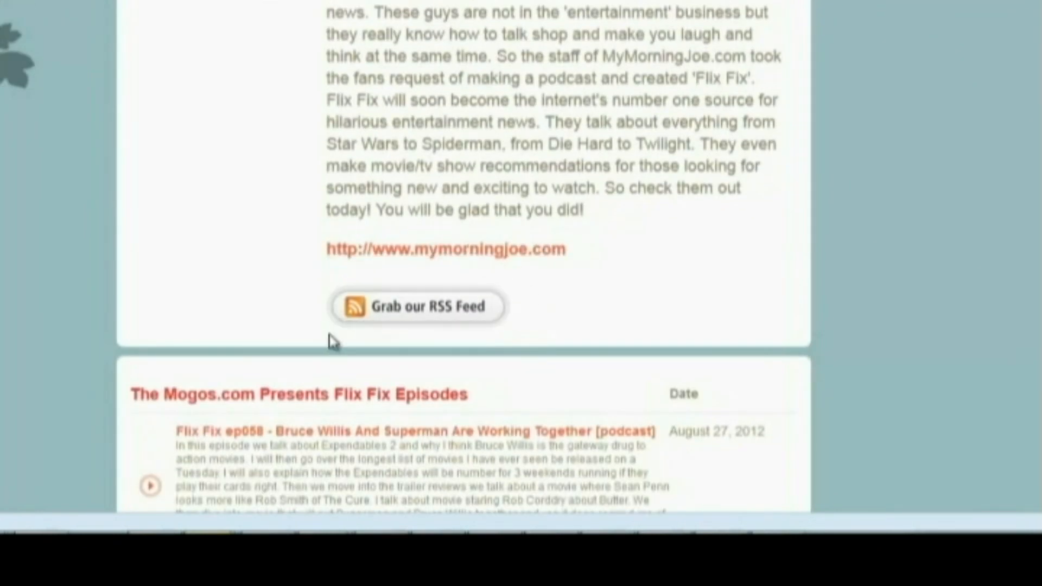
pyautogui.scroll(-16, 290, 375)
pyautogui.scroll(-12, 290, 374)
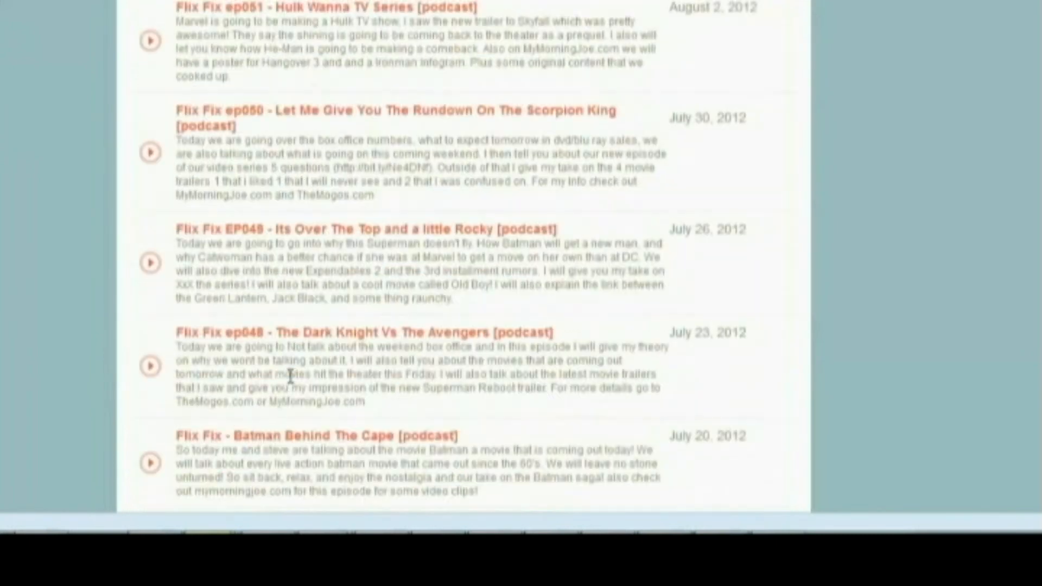
pyautogui.scroll(20, 293, 372)
pyautogui.scroll(4, 295, 379)
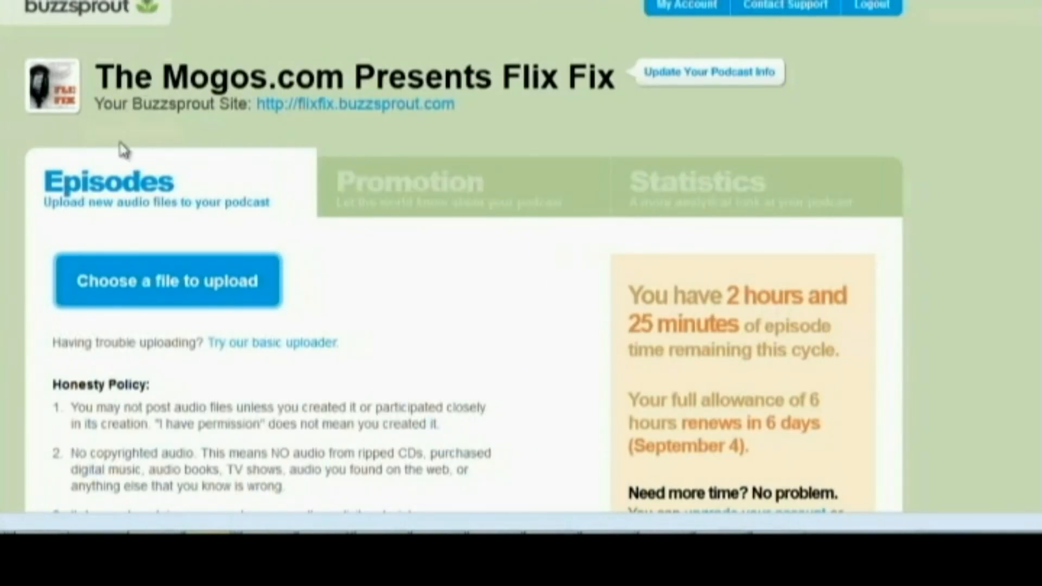
# Return to the Buzzsprout dashboard and open the Flix Fix 059 entry from the current cycle episodes
pyautogui.click(124, 197)
pyautogui.scroll(-4, 459, 437)
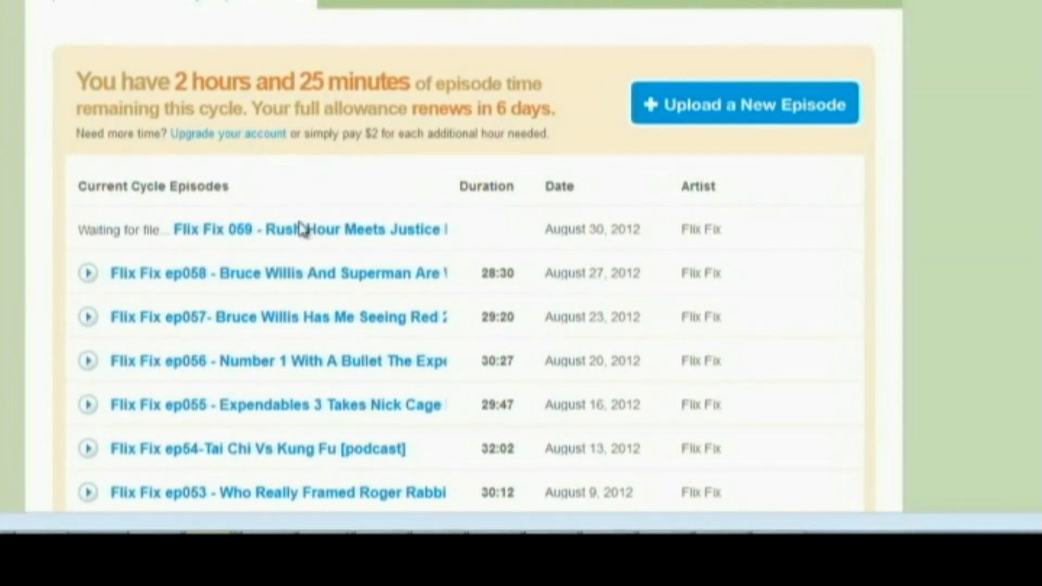
pyautogui.click(191, 231)
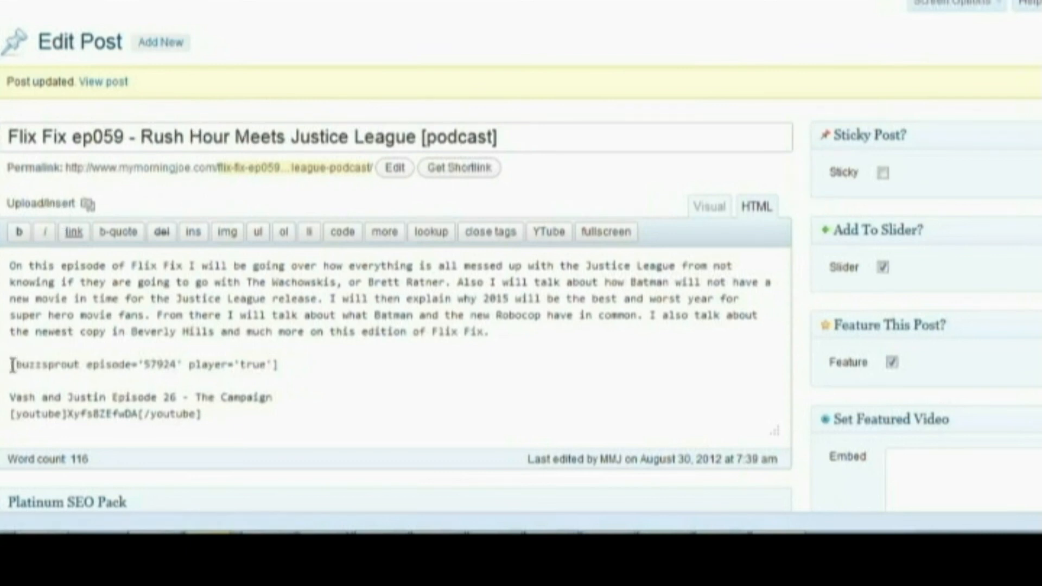
# In the WordPress post, insert the Flix Fix ep059 episode from Buzzsprout Podcasting media after the existing Buzzsprout shortcode
pyautogui.moveTo(11, 364); pyautogui.dragTo(308, 371)
pyautogui.click(308, 372)
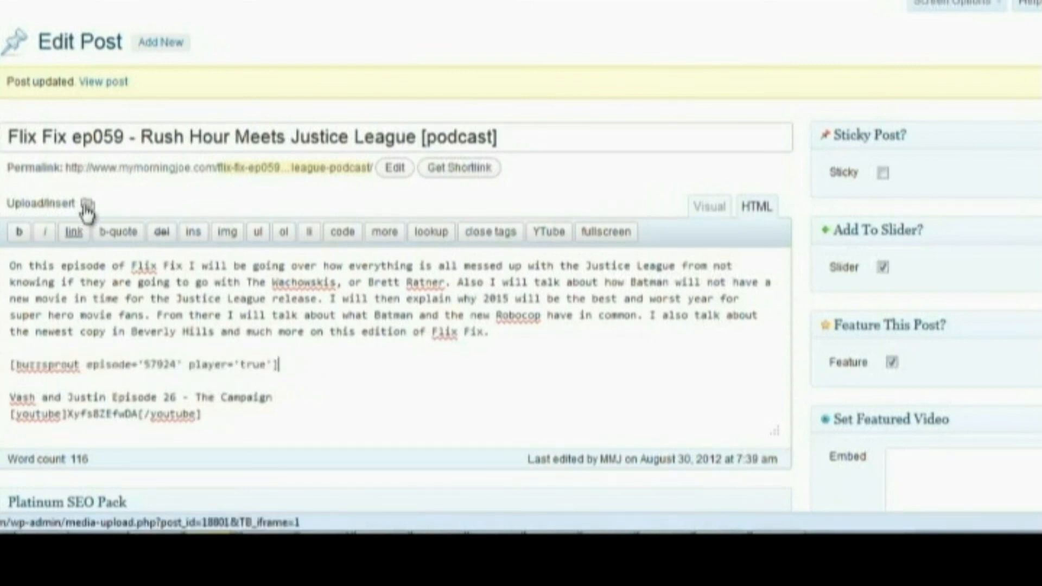
pyautogui.click(87, 204)
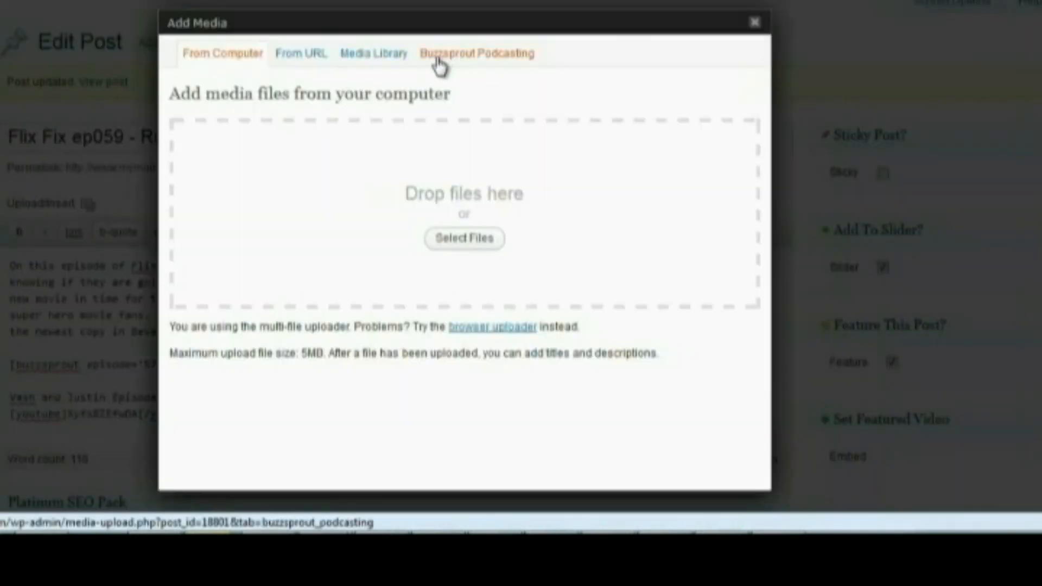
pyautogui.click(503, 56)
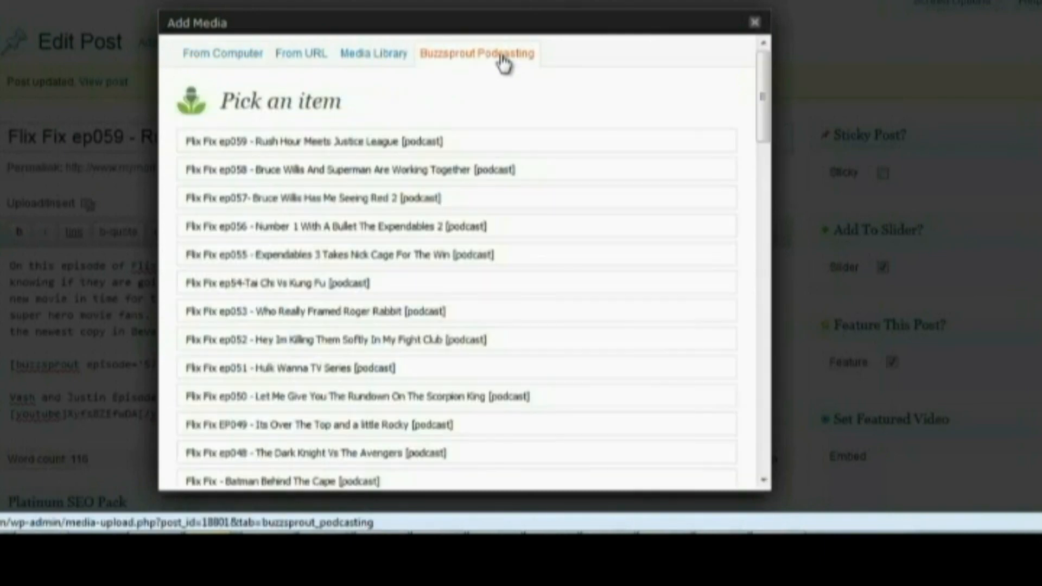
pyautogui.click(271, 151)
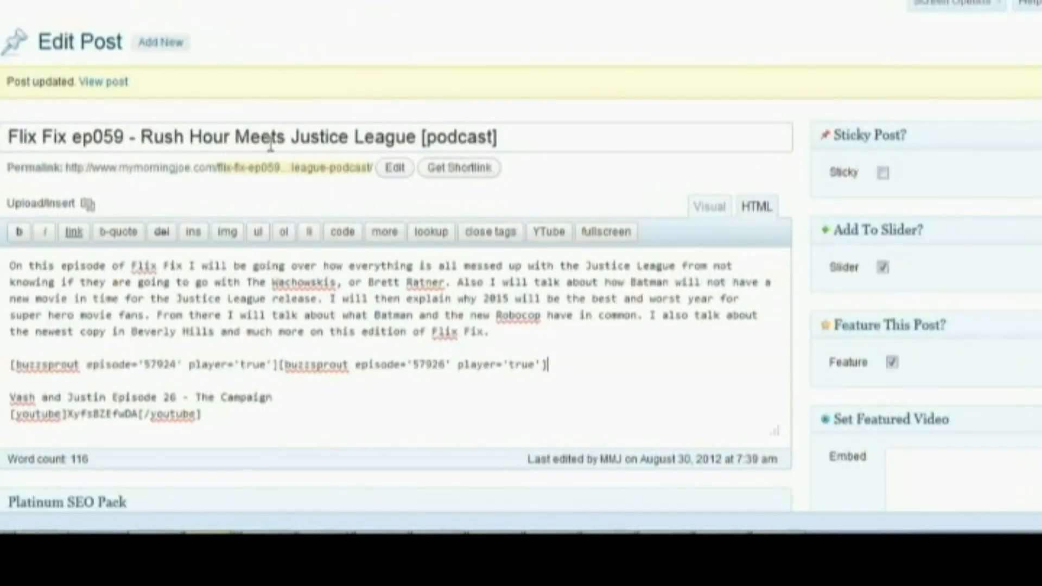
# Delete the second Buzzsprout shortcode, episode='57926', from the post body
pyautogui.moveTo(278, 365); pyautogui.dragTo(567, 367)
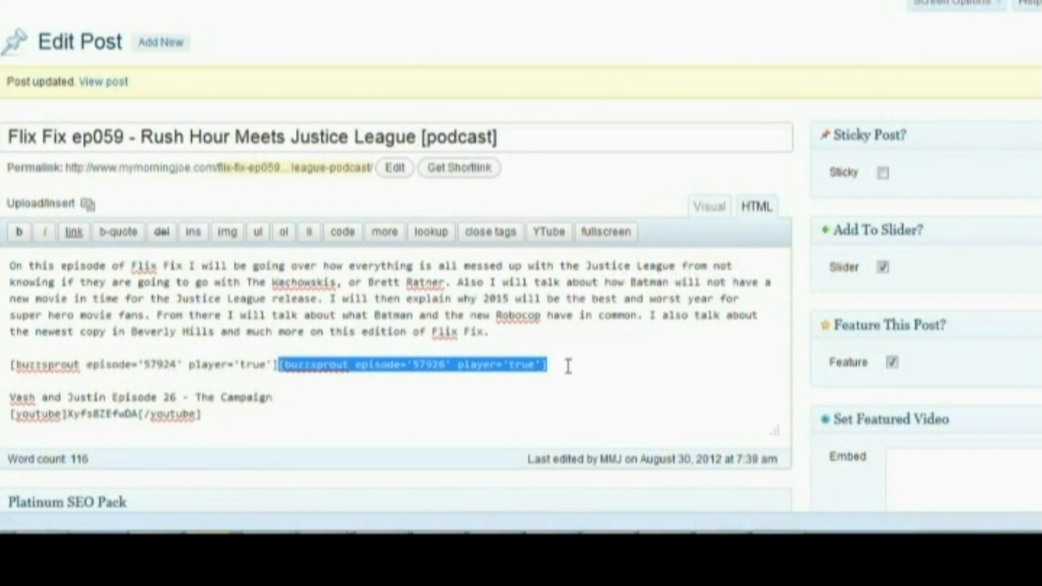
pyautogui.press('BackSpace')
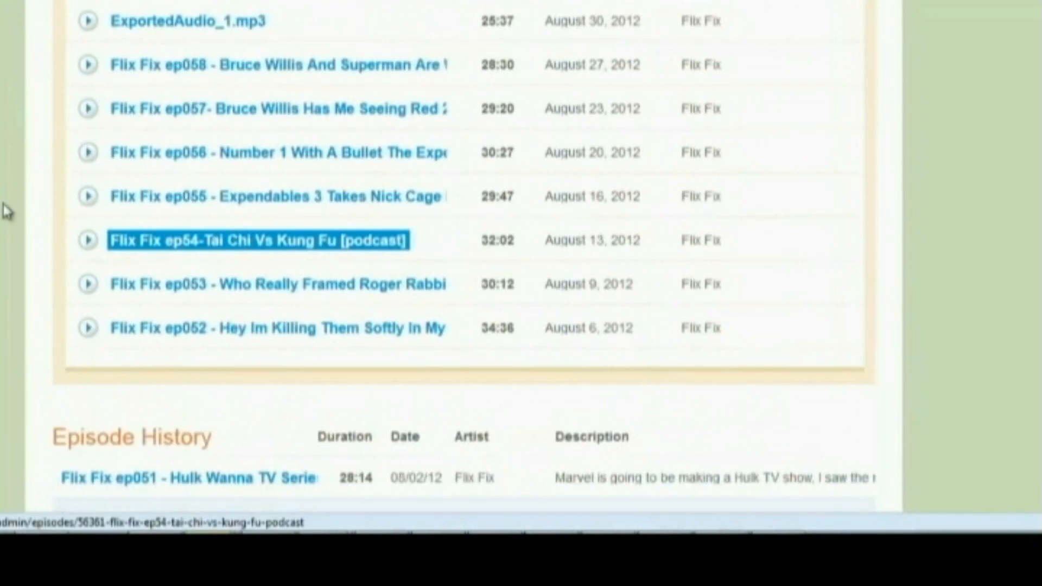
# Switch to Buzzsprout, reload the episodes page, and open the public podcast site to check the ep059 listing
pyautogui.rightClick(6, 211)
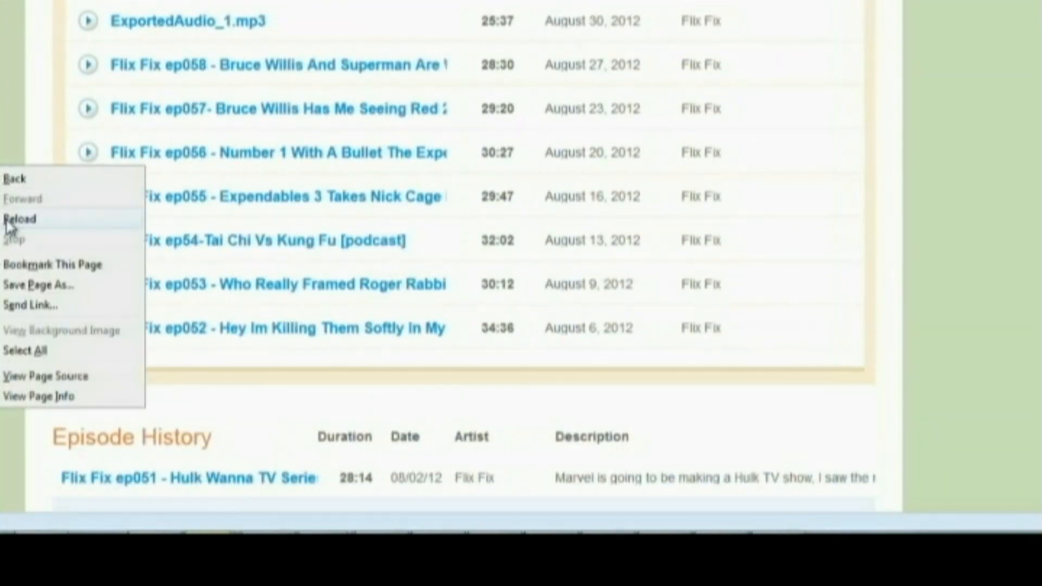
pyautogui.click(12, 216)
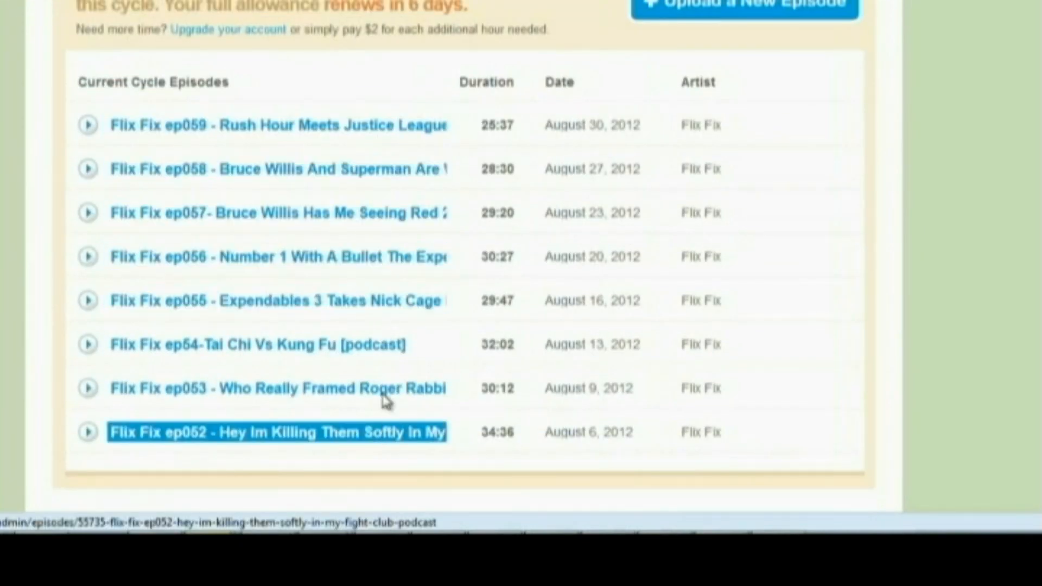
pyautogui.scroll(5, 323, 103)
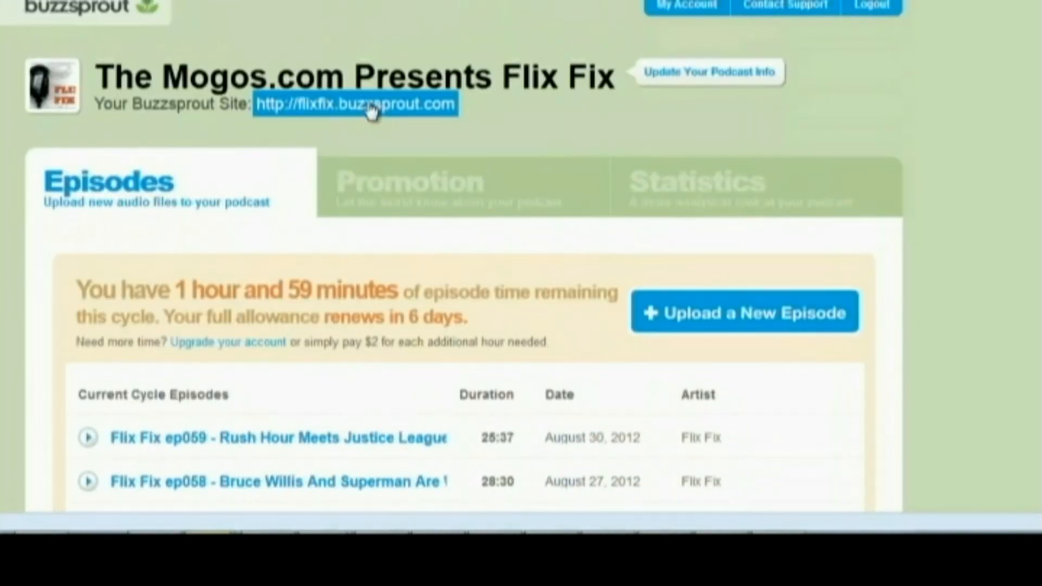
pyautogui.click(371, 112)
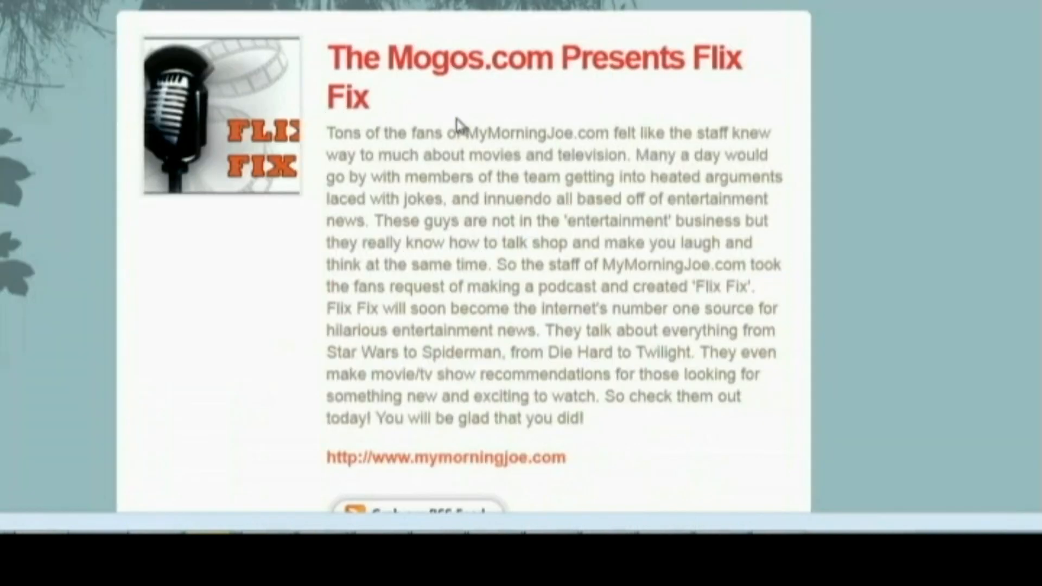
pyautogui.scroll(-6, 456, 128)
pyautogui.scroll(-1, 387, 250)
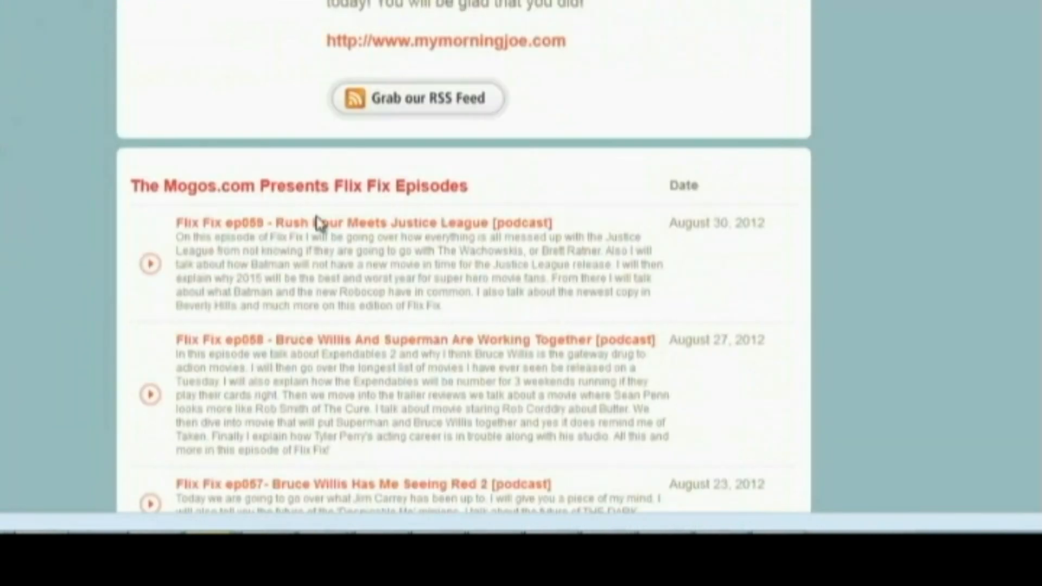
pyautogui.scroll(7, 535, 231)
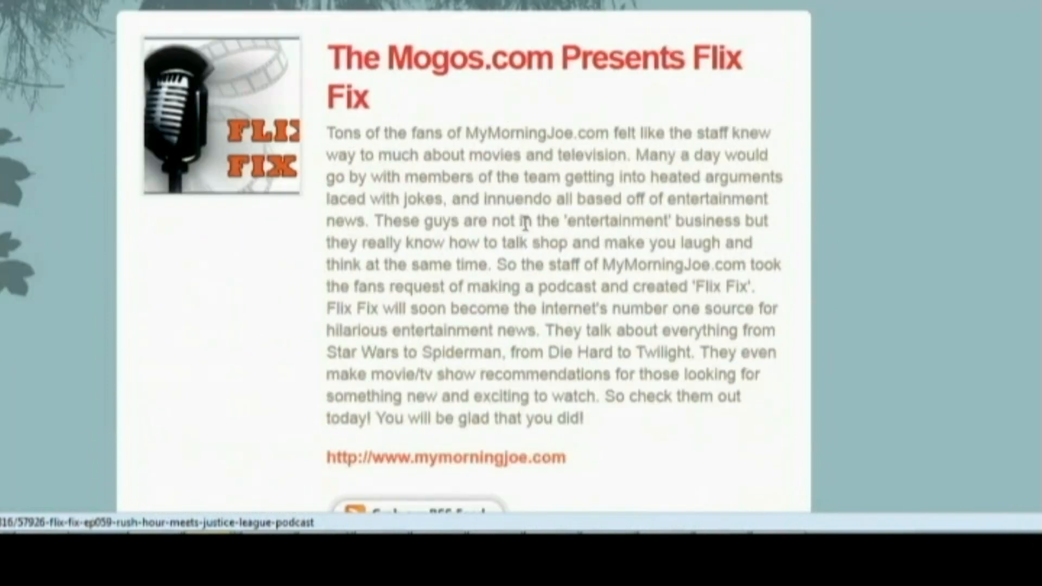